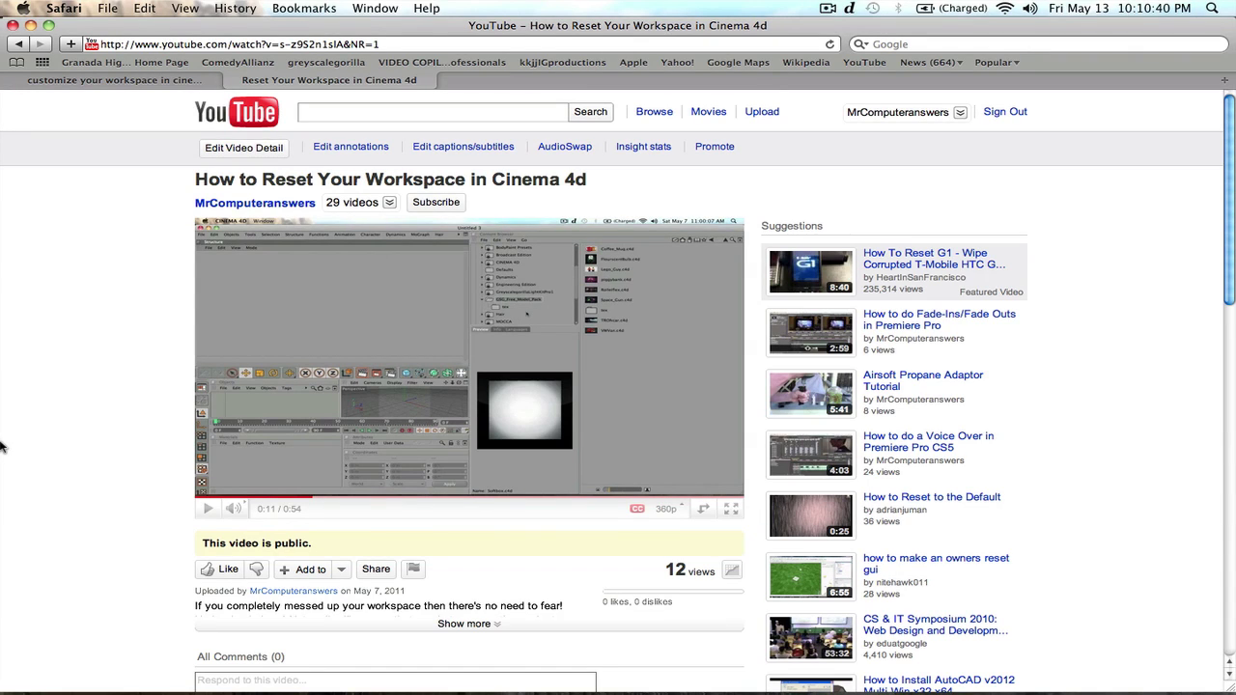
Open the 'Customizing the Workspace in Cinema 4D' video from the customize-your-workspace search results.
mouse_move(365, 409)
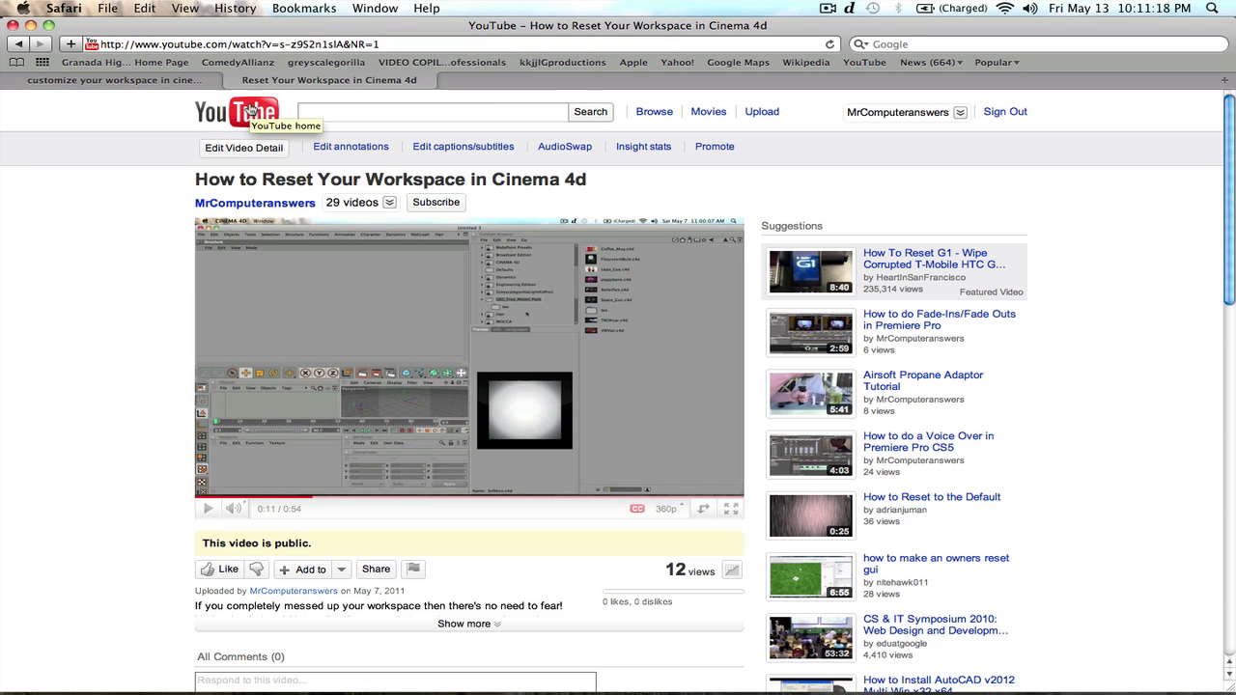
left_click(204, 79)
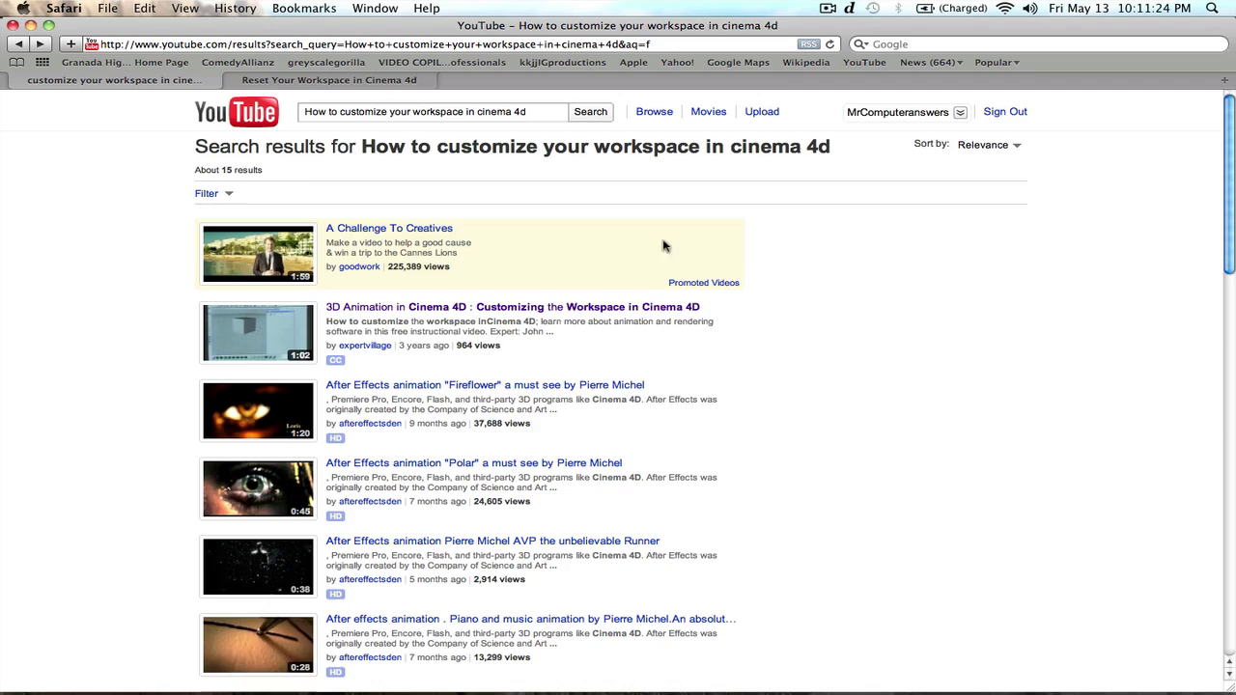
scroll(548, 420, "down", 10)
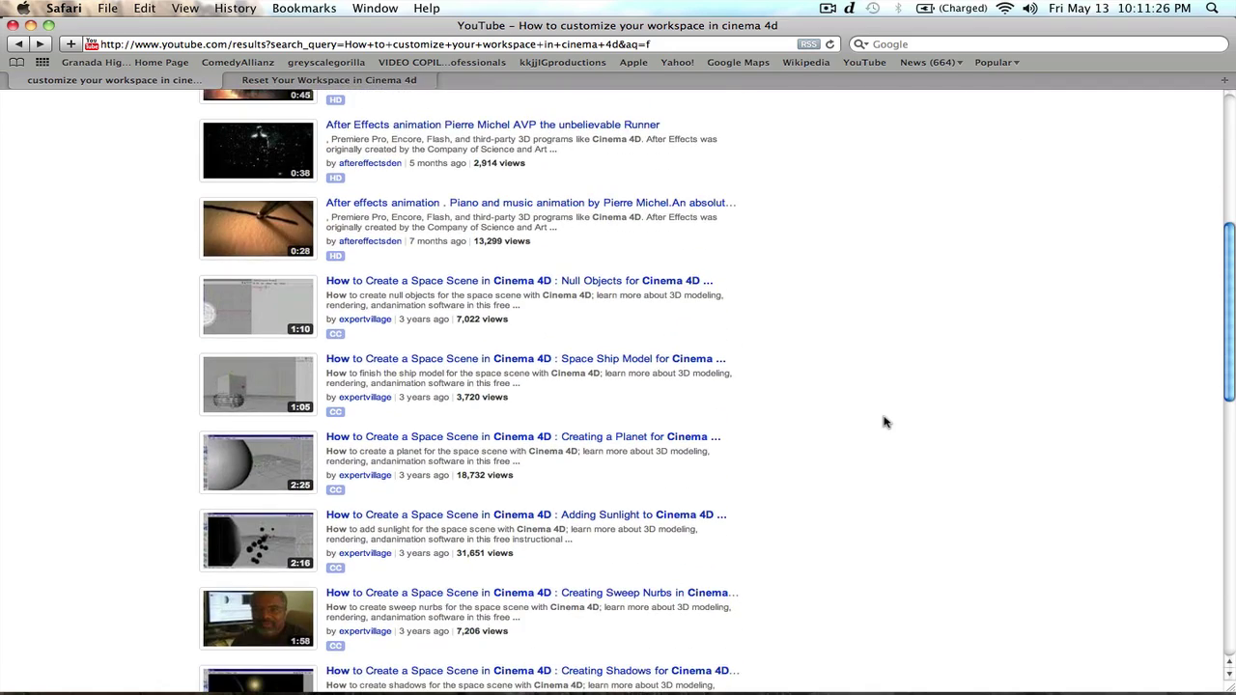
scroll(883, 419, "down", 12)
scroll(884, 422, "down", 8)
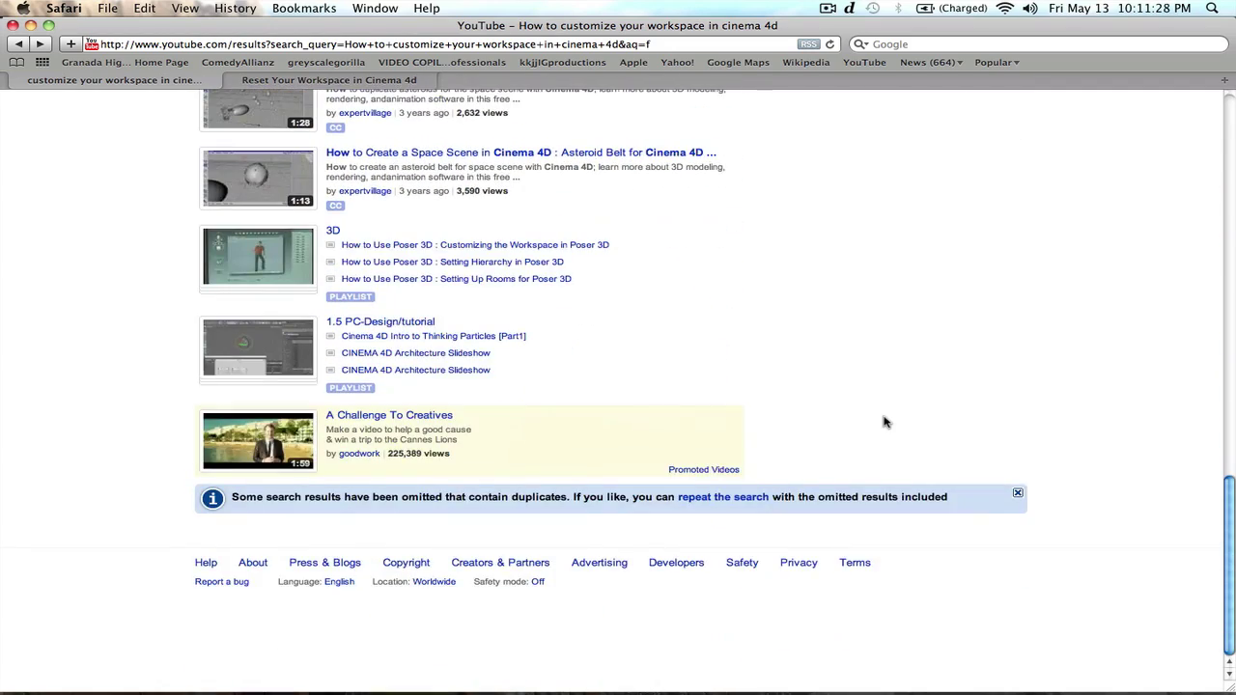
scroll(883, 422, "up", 20)
left_click(683, 311)
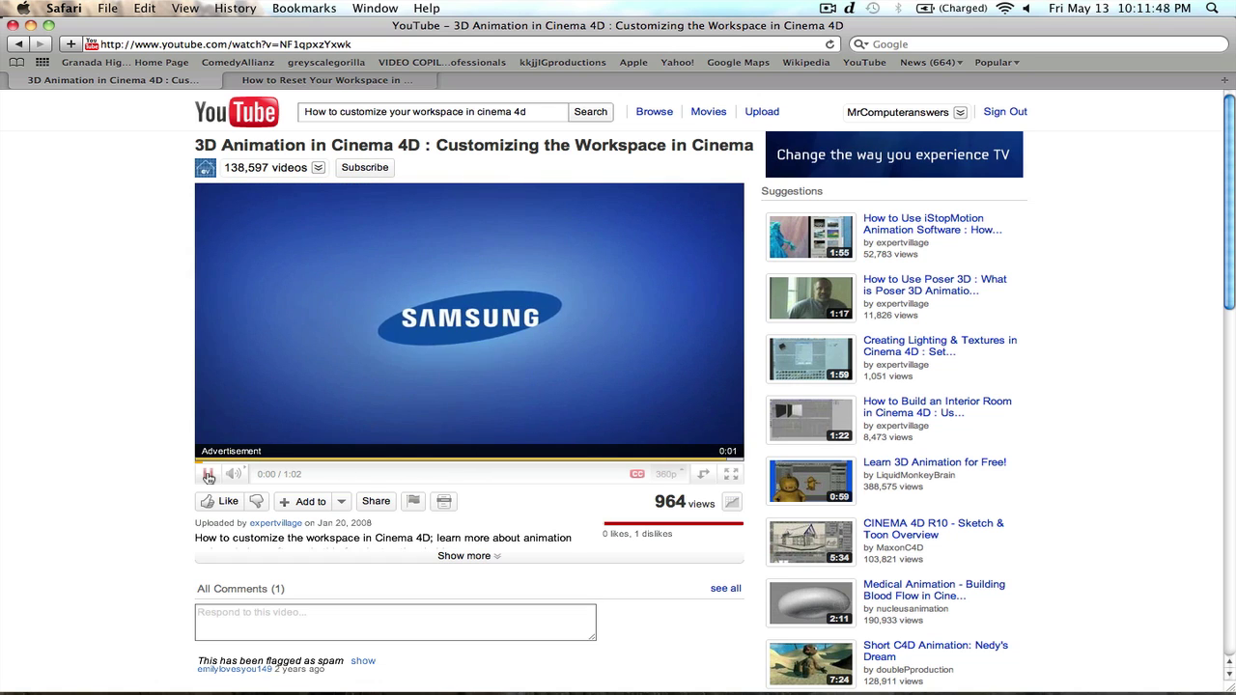
Turn up the volume, skip the workspace tutorial to 0:30, and bring Cinema 4D forward.
key("XF86AudioRaiseVolume")
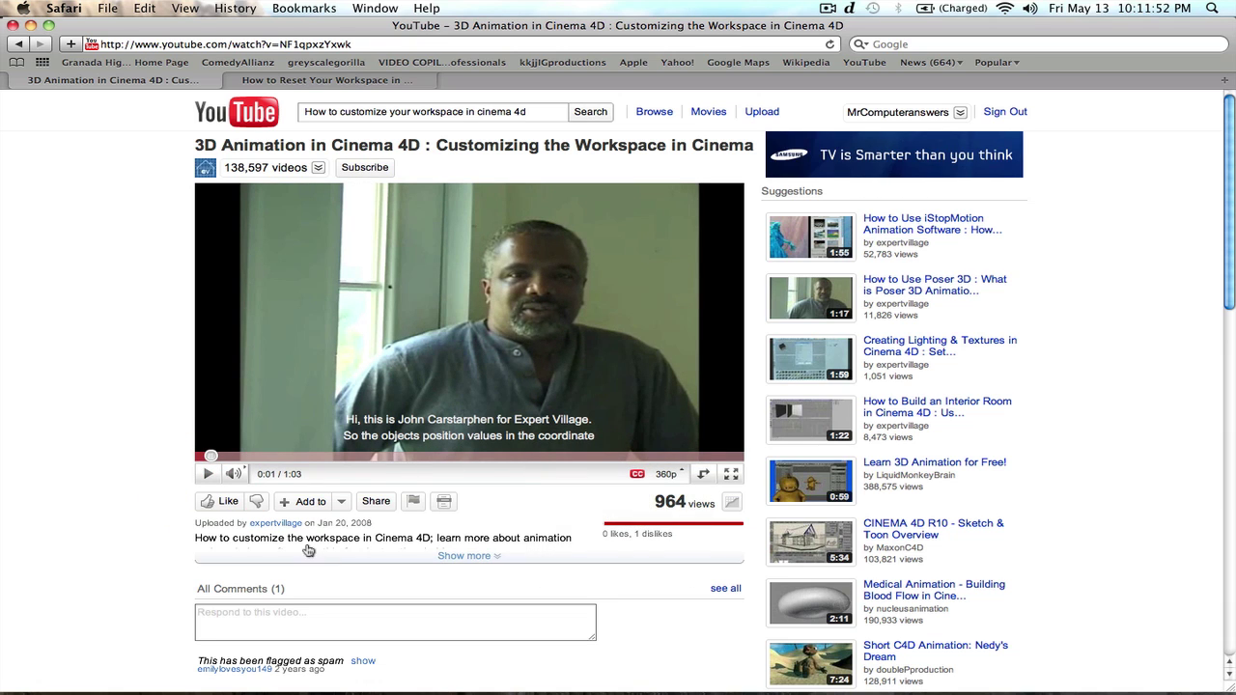
double_click(361, 523)
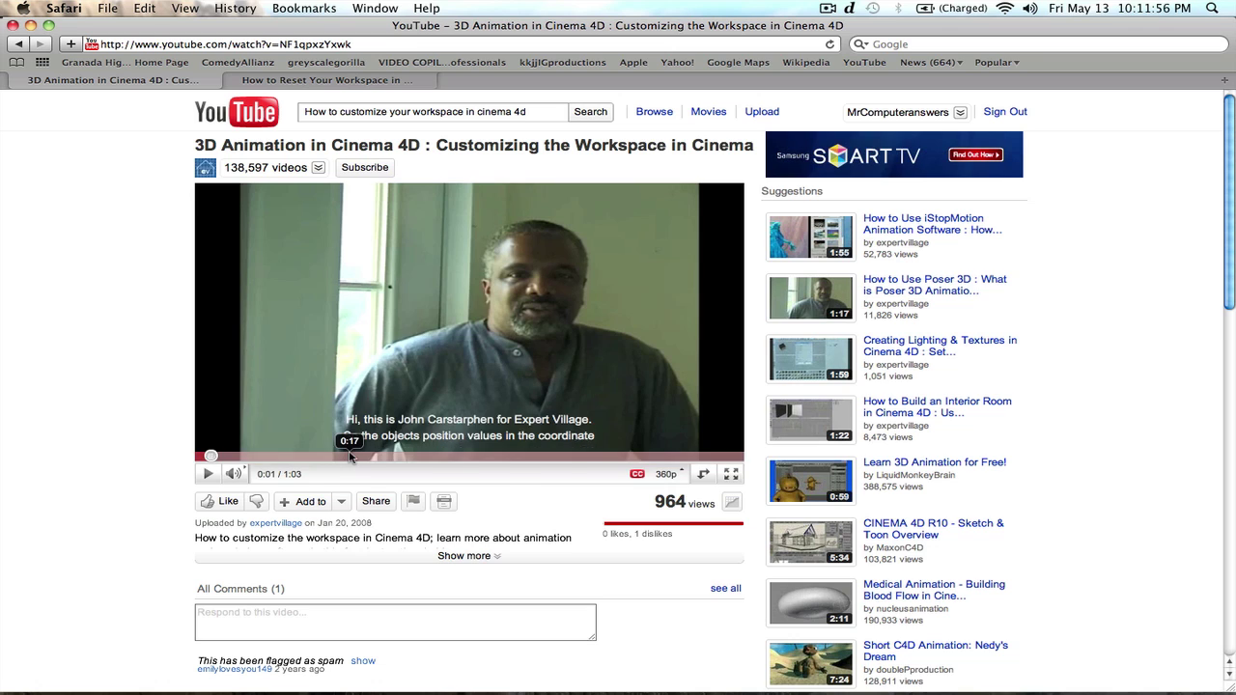
left_click(339, 456)
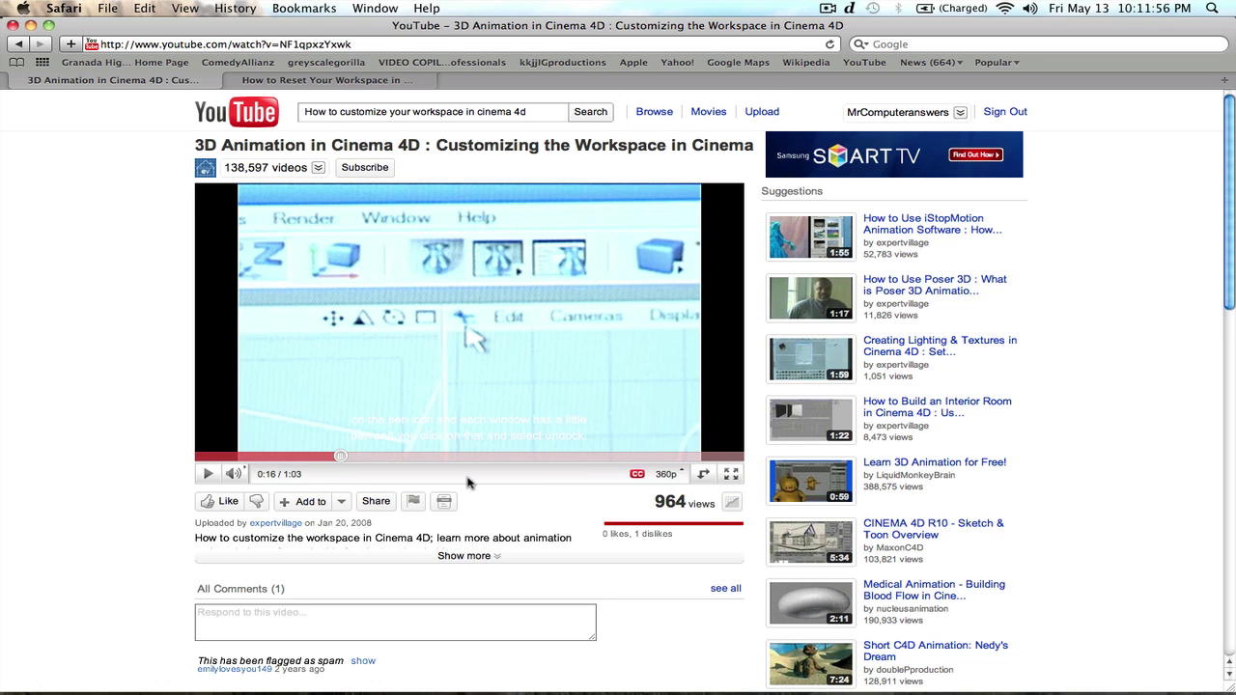
left_click(455, 456)
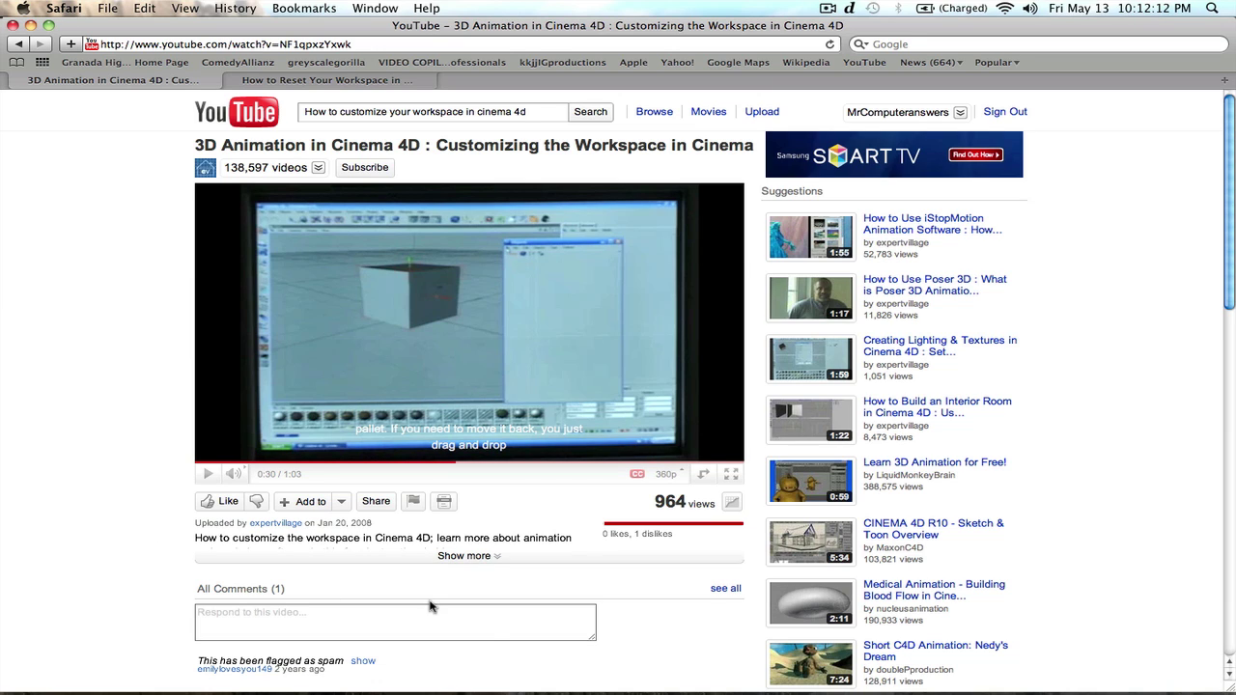
left_click(596, 674)
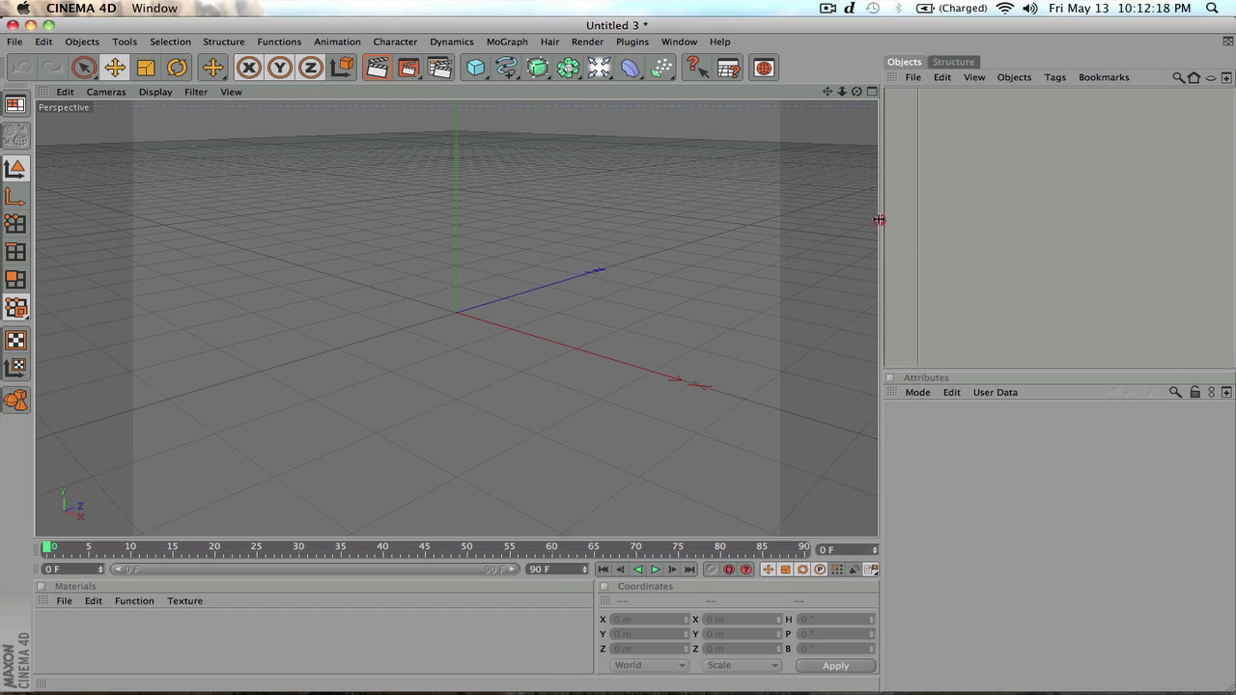
Shrink the viewport from its right and bottom edges, and open the Content Browser.
left_click_drag(878, 220, 827, 203)
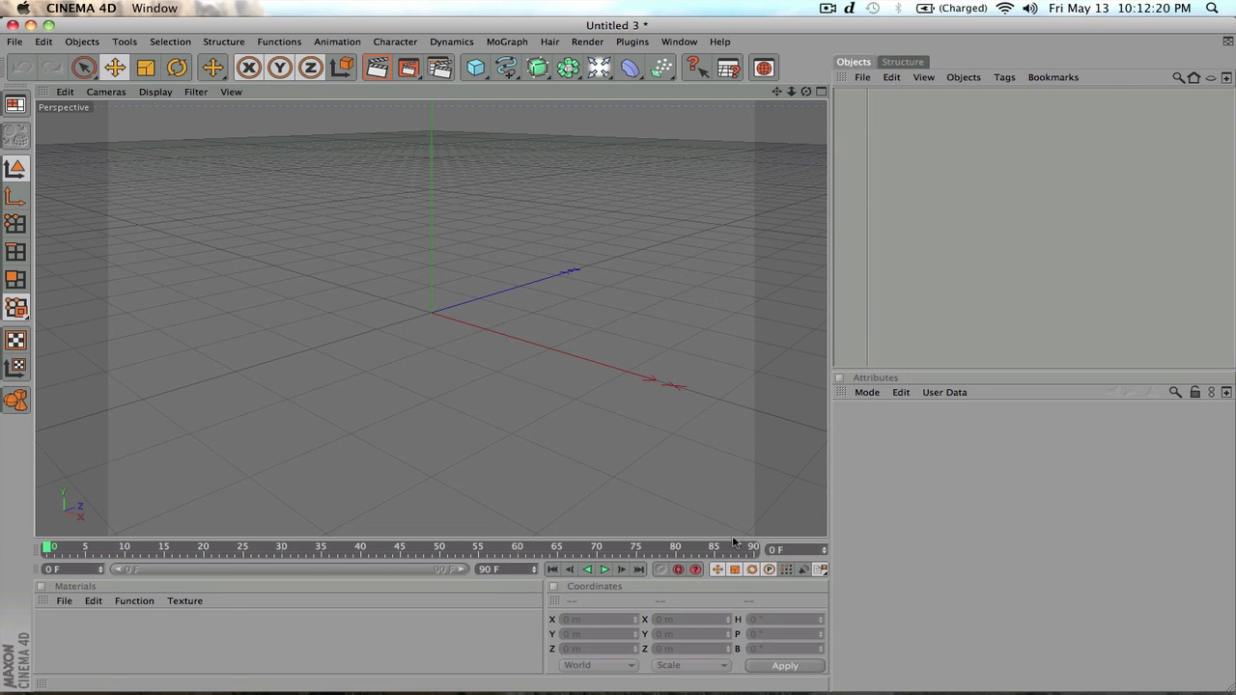
left_click_drag(730, 534, 719, 425)
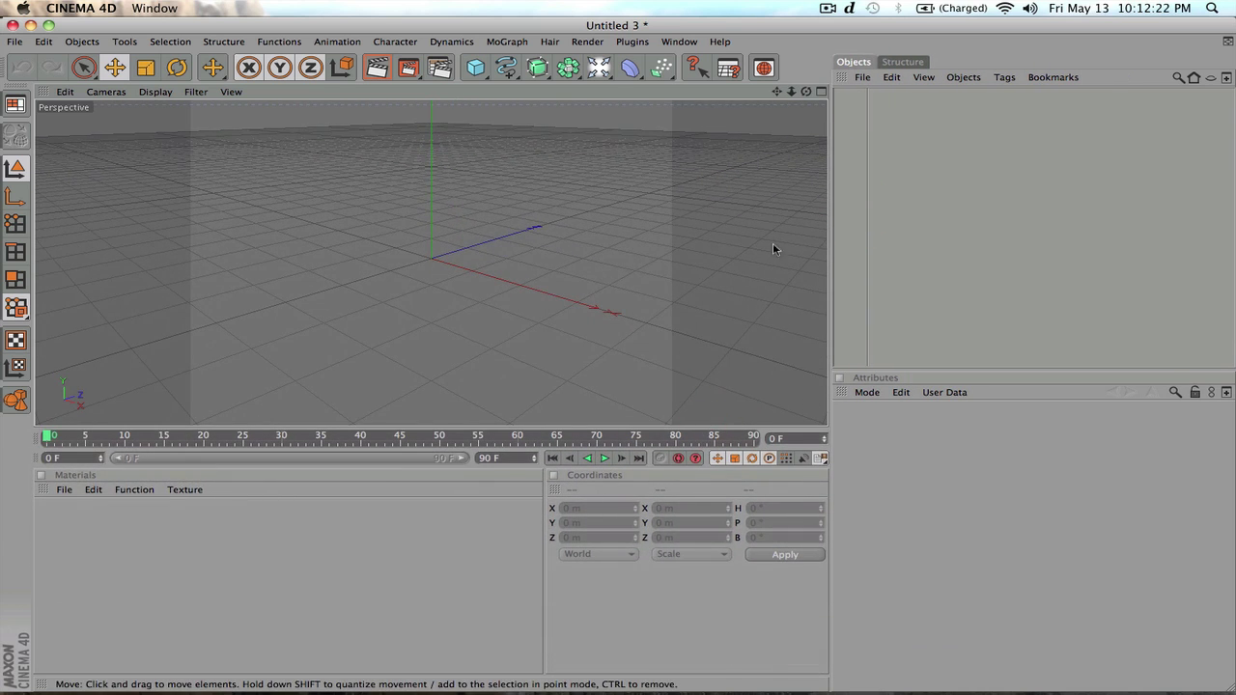
left_click(678, 42)
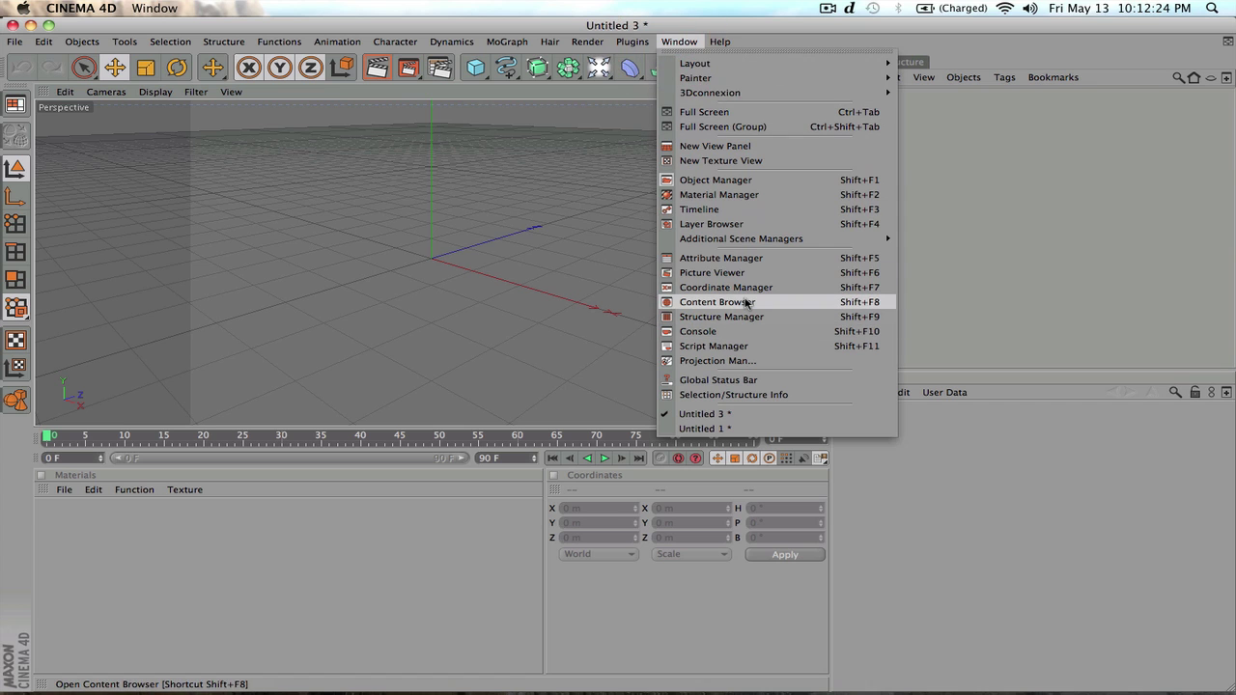
left_click(714, 303)
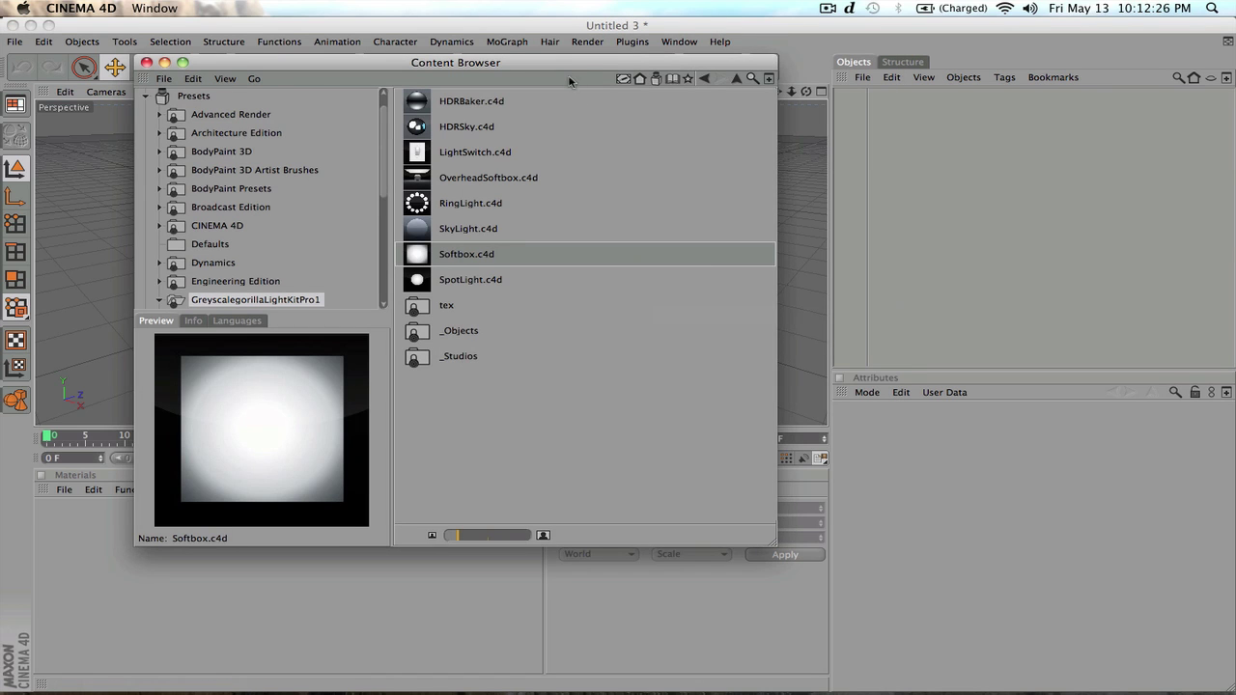
Bring the floating Content Browser to the front and move it near the top of the screen.
left_click_drag(571, 62, 636, 113)
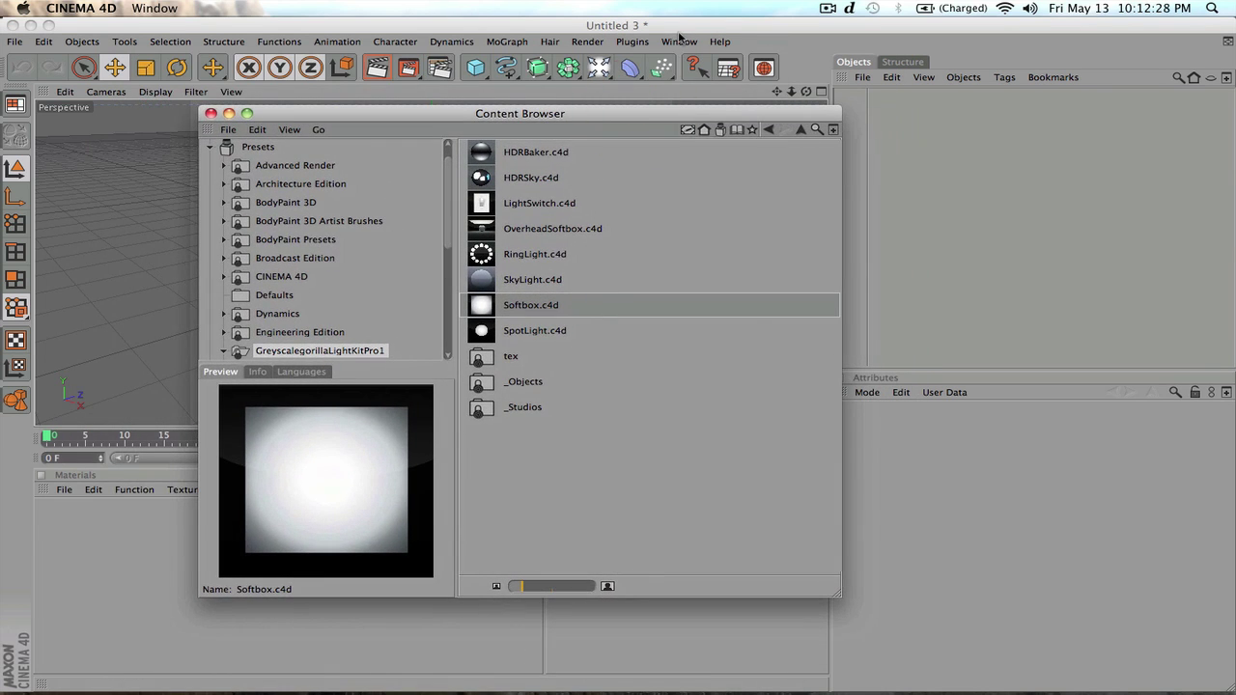
left_click(678, 42)
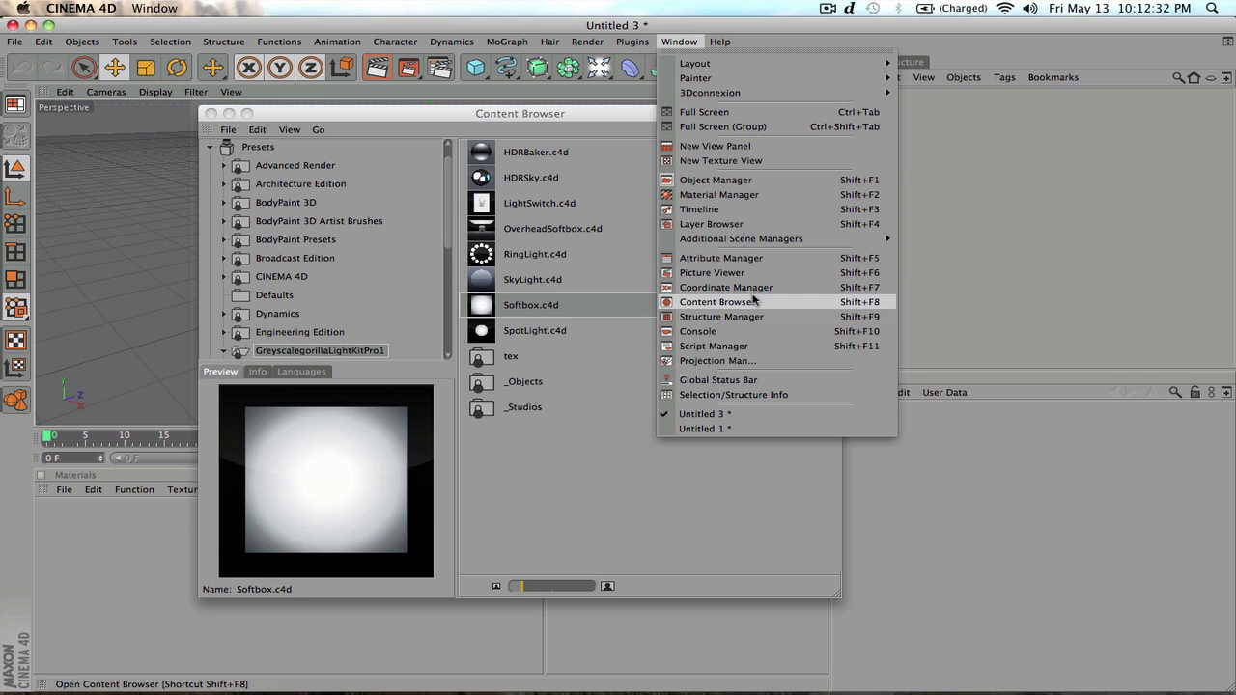
left_click(754, 301)
left_click_drag(593, 113, 509, 97)
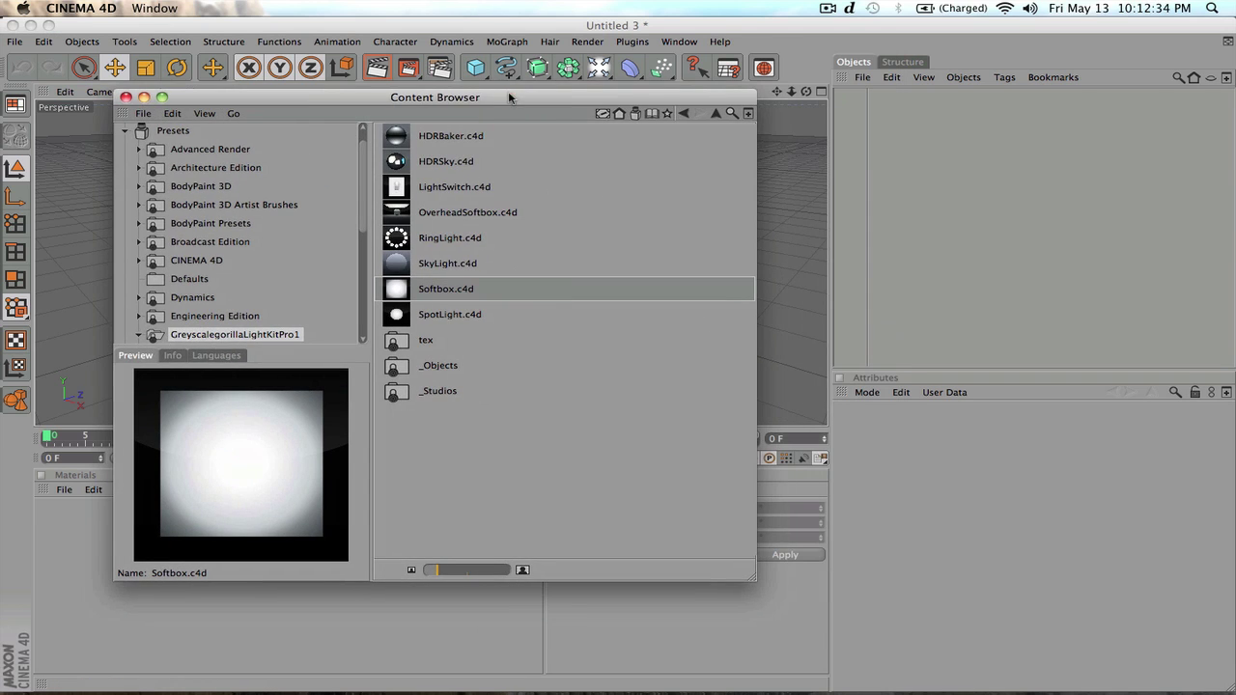
scroll(293, 206, "down", 5)
scroll(293, 206, "up", 6)
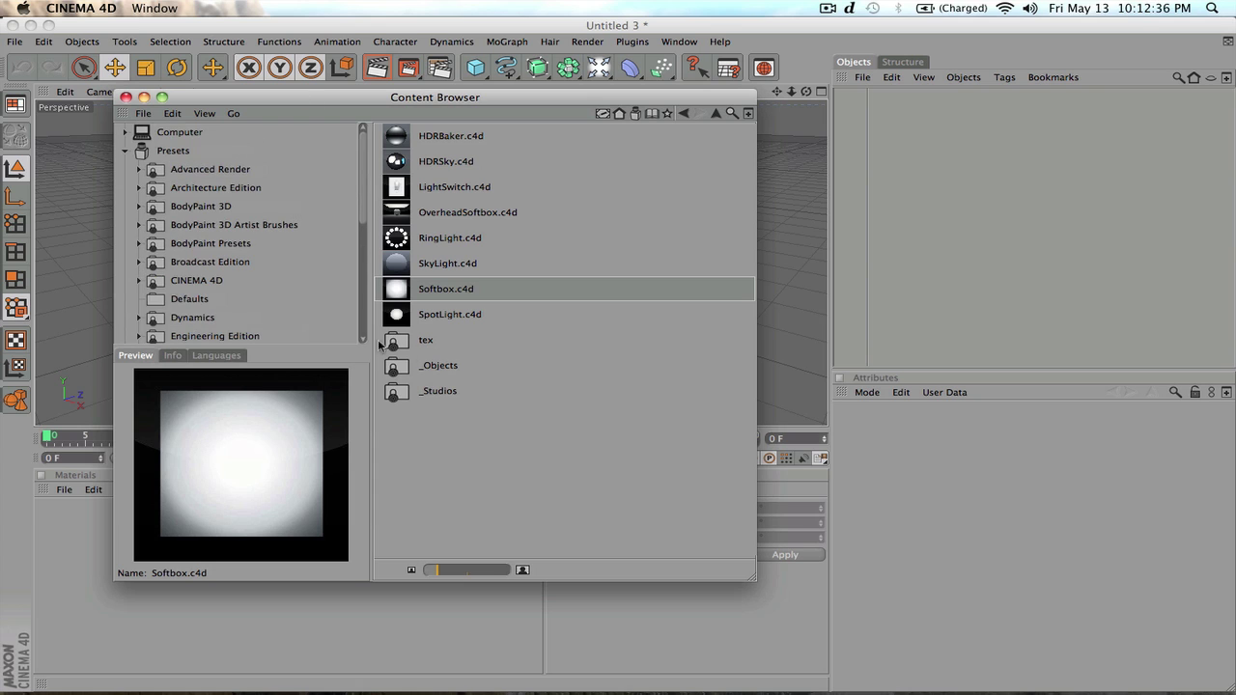
left_click_drag(345, 101, 375, 41)
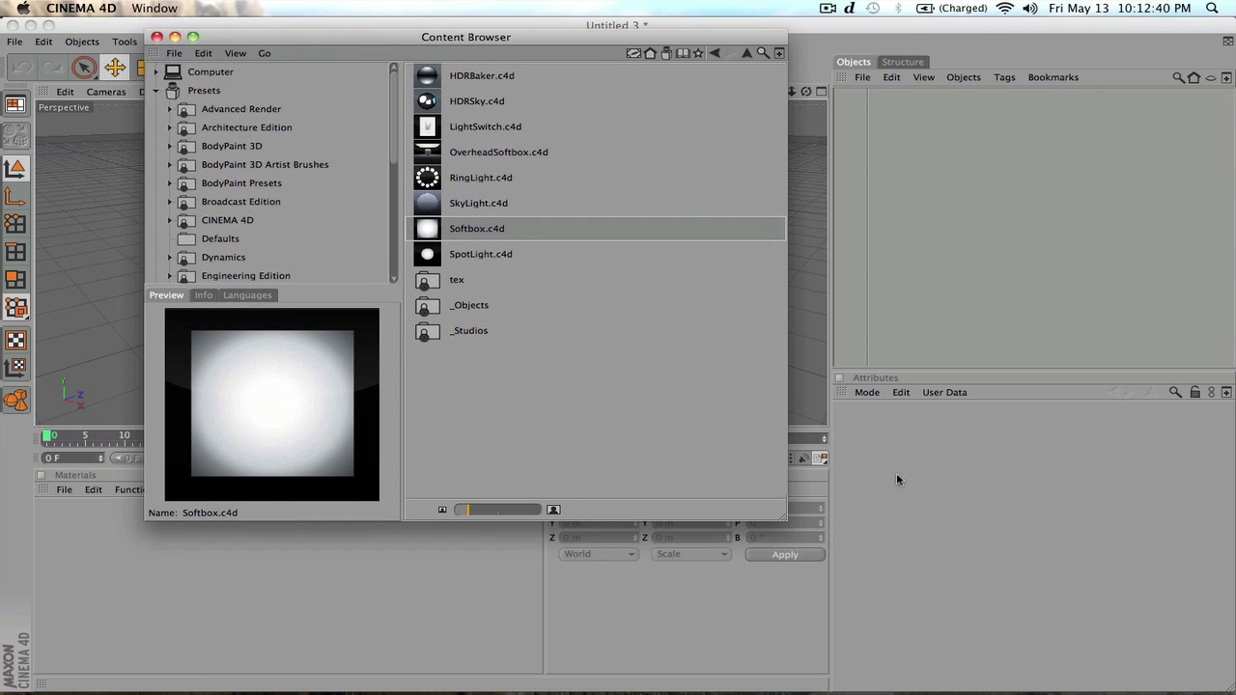
Apply Make Tab to both the Content Browser and the Attributes panel.
left_click(157, 55)
left_click(206, 167)
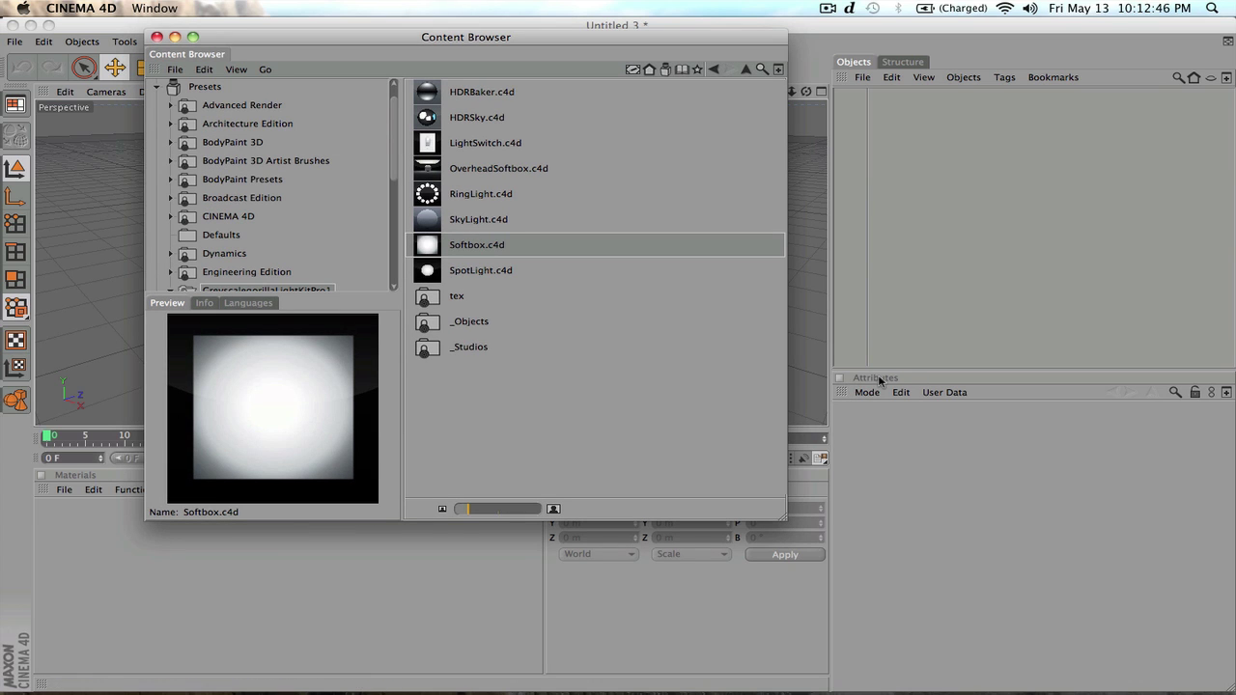
left_click(846, 393)
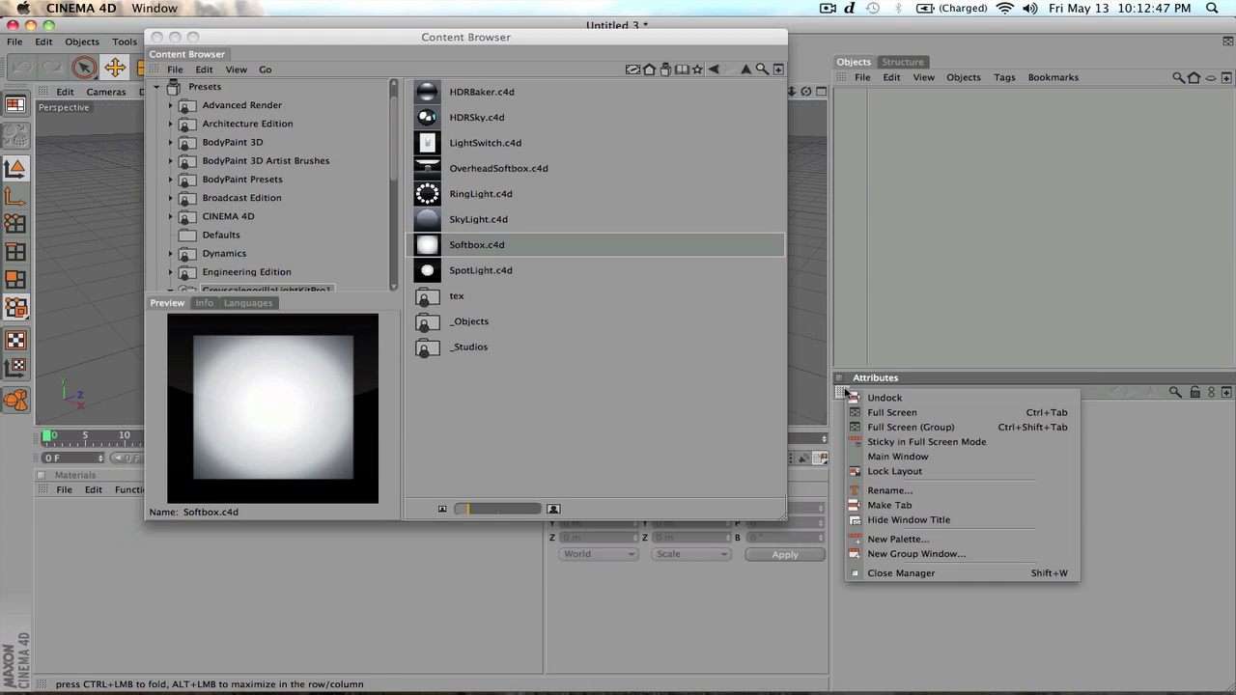
left_click(911, 503)
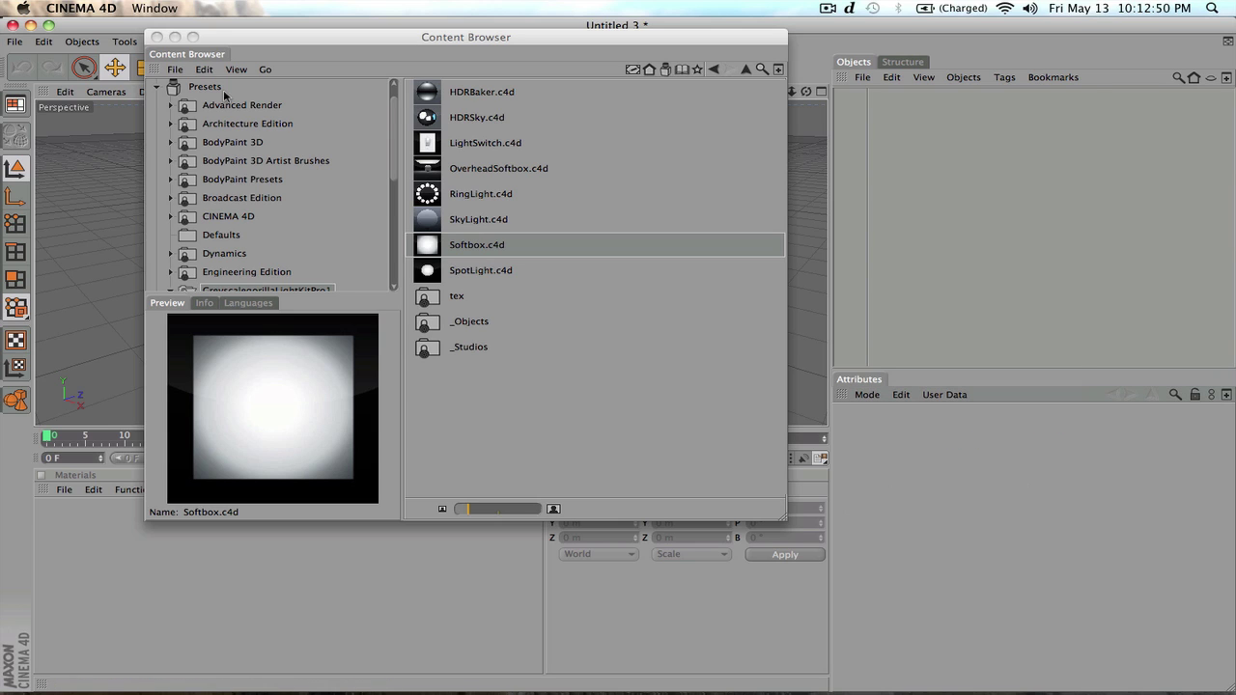
Dock the Content Browser as a tab beside Attributes and check switching between both tabs.
left_click(214, 55)
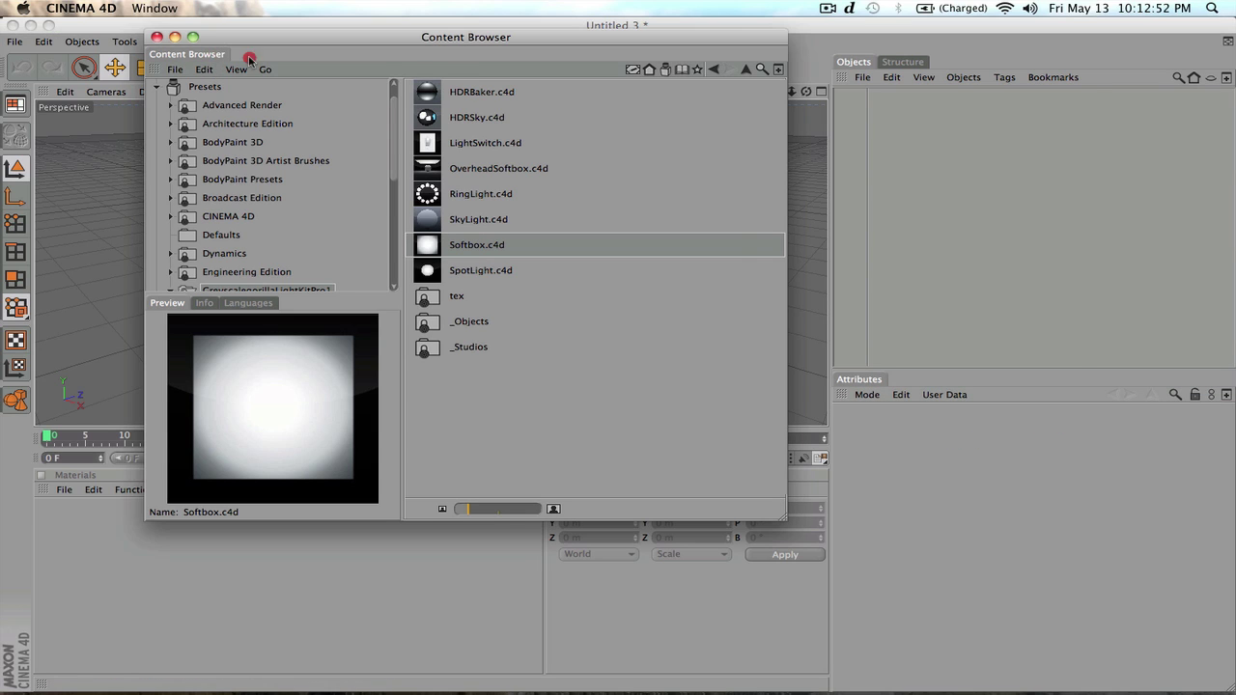
left_click(869, 386)
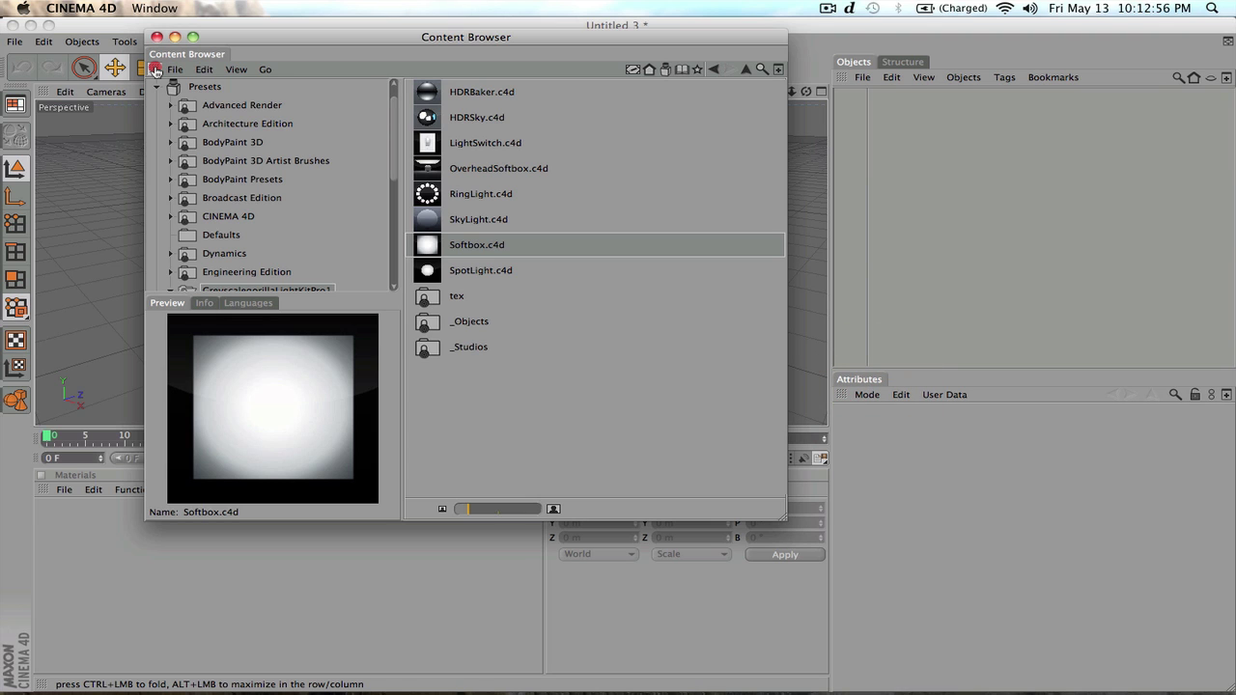
left_click(874, 381)
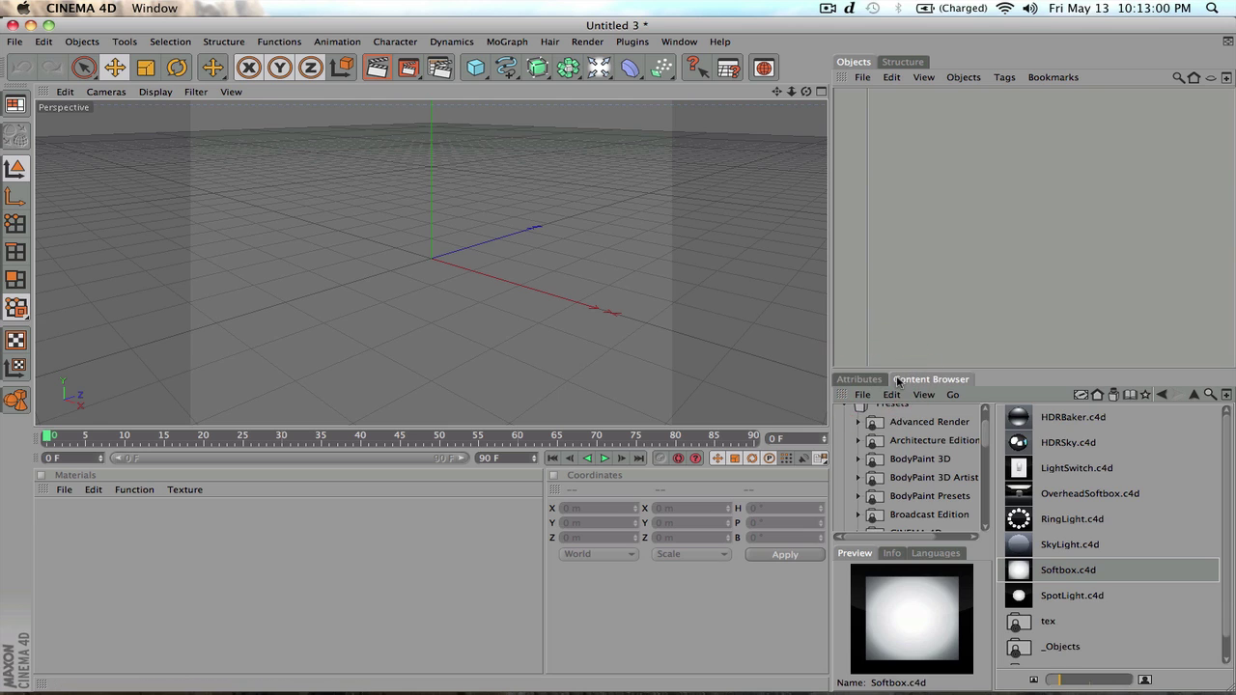
left_click(866, 379)
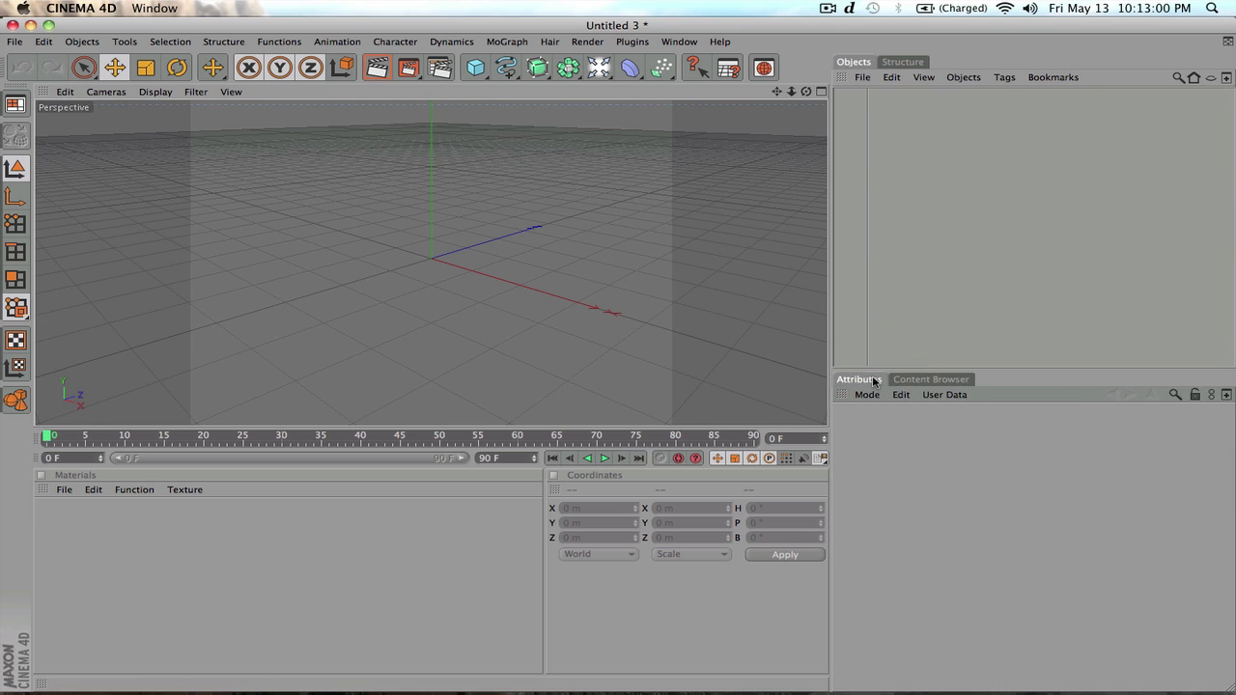
left_click(915, 383)
left_click(859, 379)
left_click(930, 380)
left_click(869, 381)
left_click(929, 381)
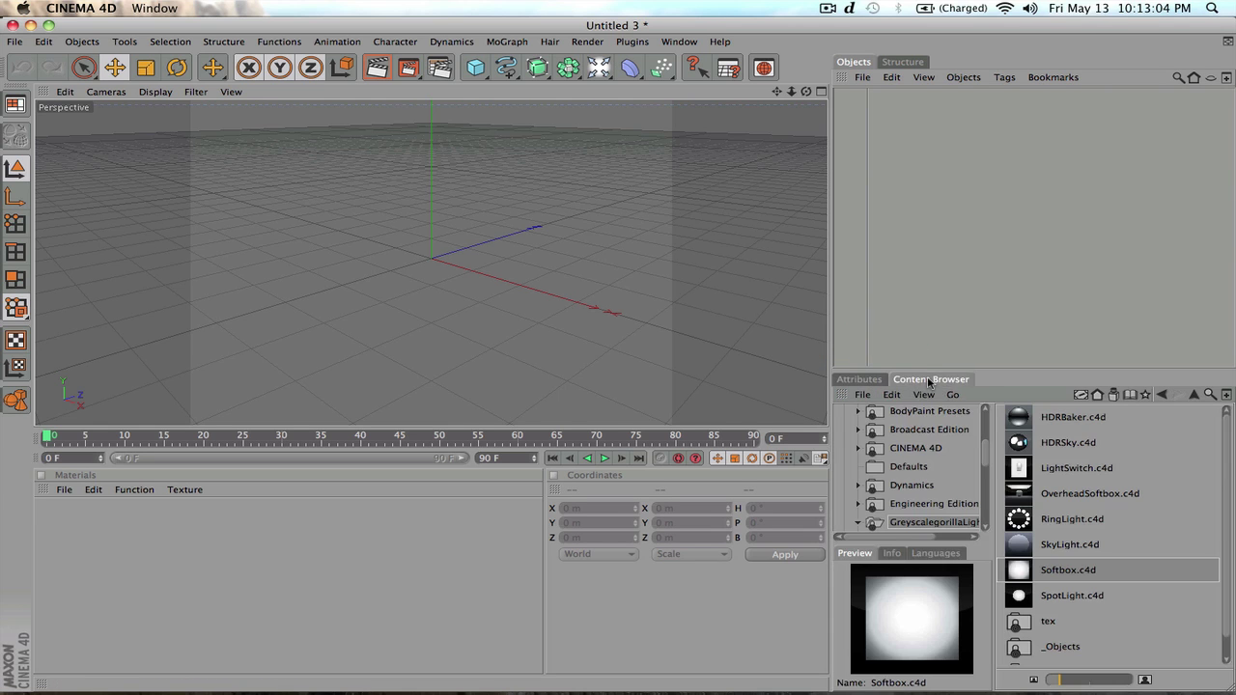
left_click(679, 42)
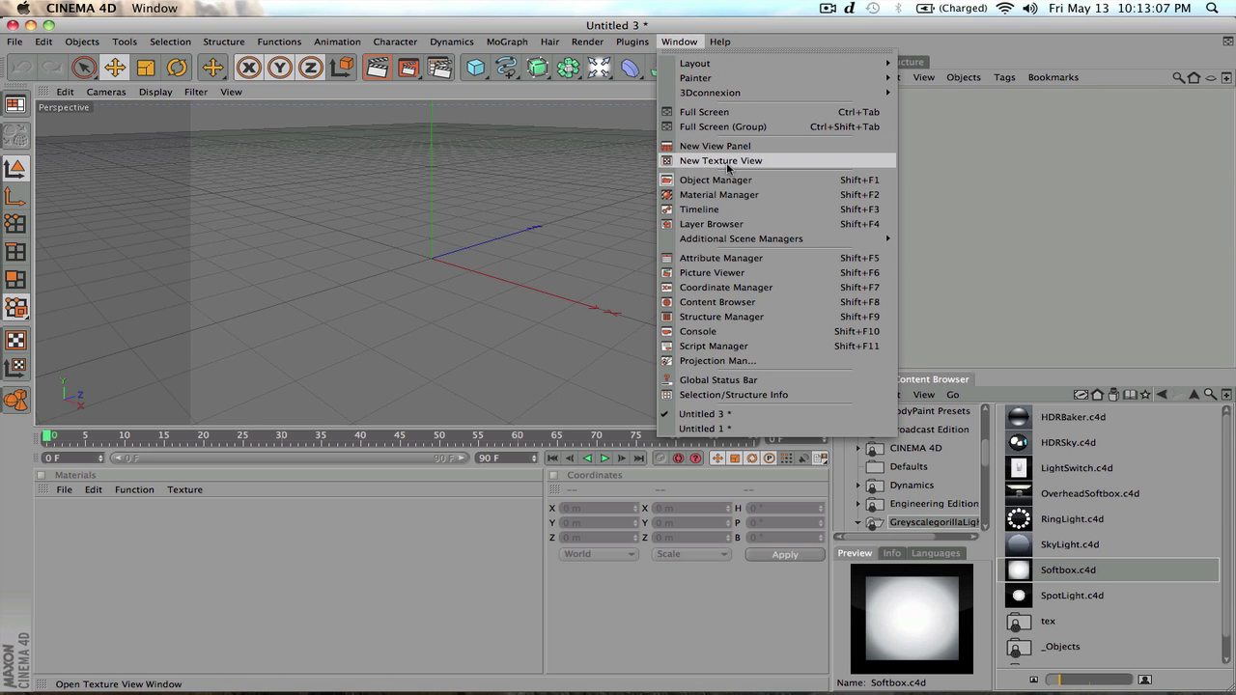
Open the Picture Viewer from the Window menu and move its floating window up and left.
left_click(729, 274)
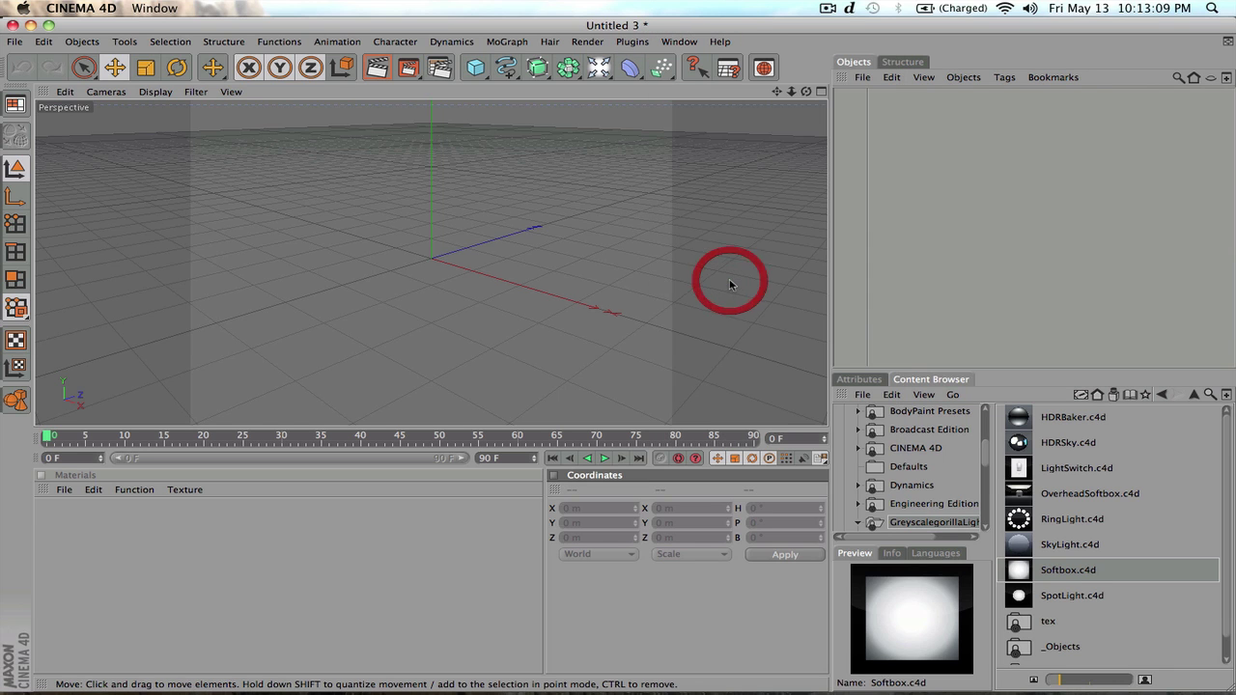
left_click(645, 43)
mouse_move(678, 42)
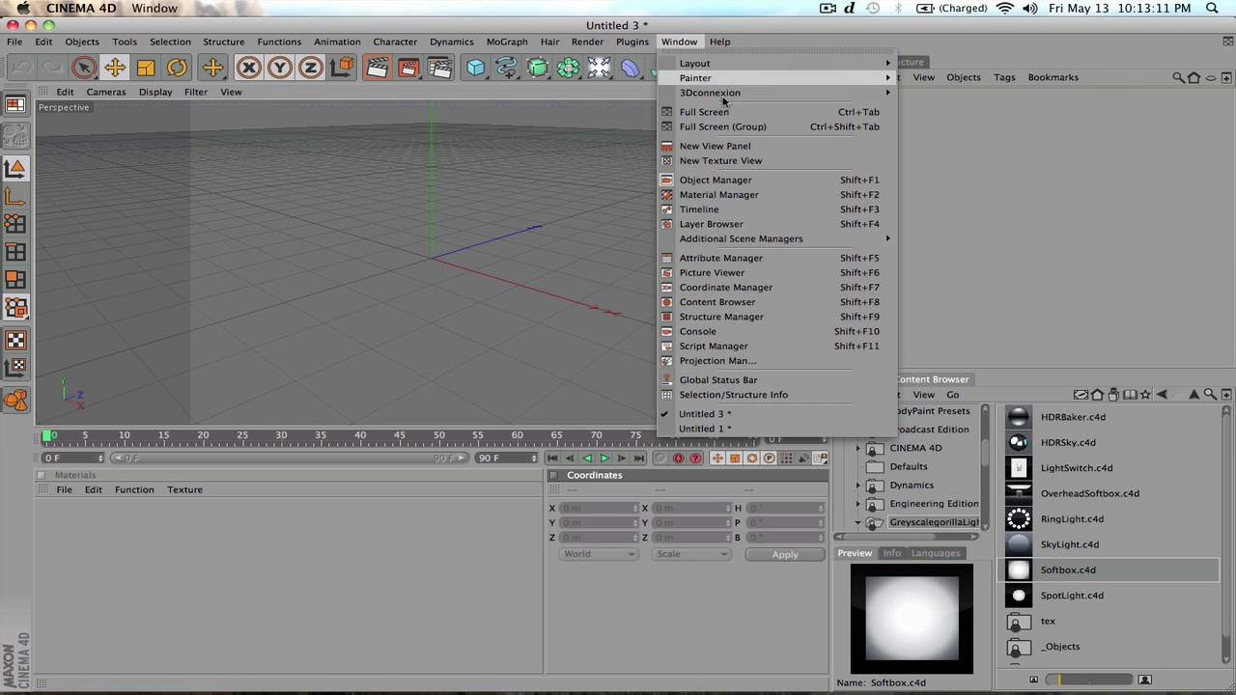
left_click(772, 273)
left_click_drag(614, 53, 438, 65)
Make the Picture Viewer and Materials panels tabbed, then dock Picture Viewer beside Materials.
left_click(265, 74)
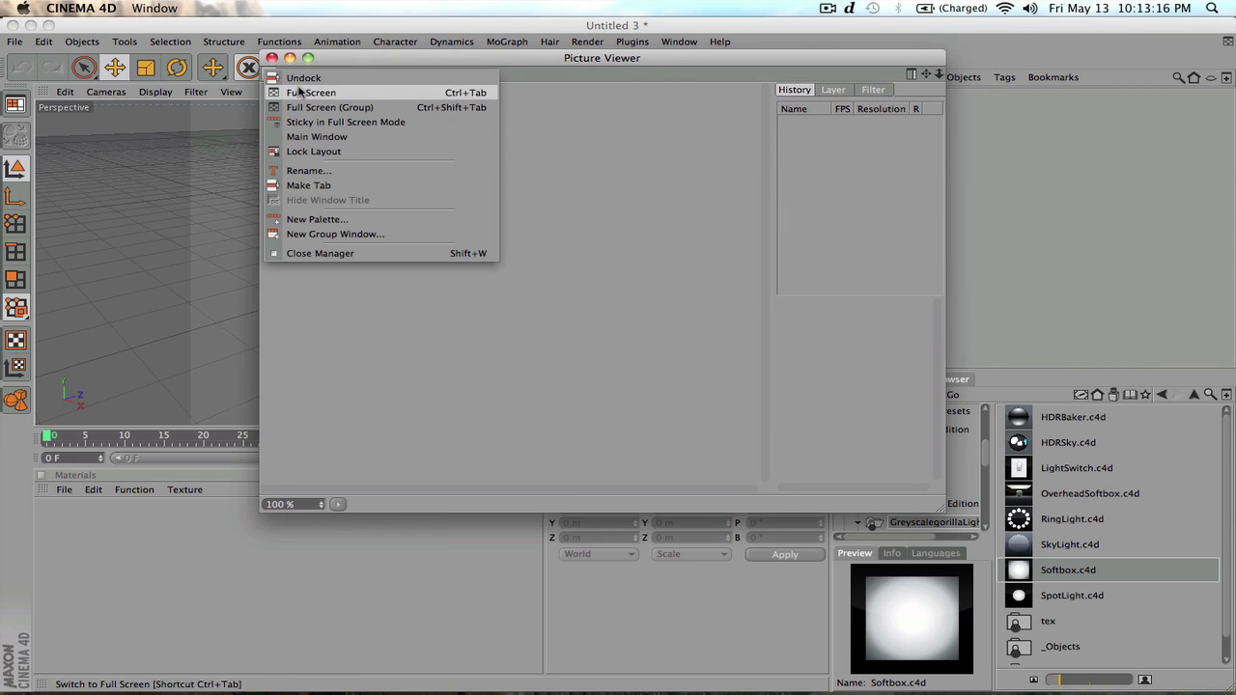
left_click(332, 183)
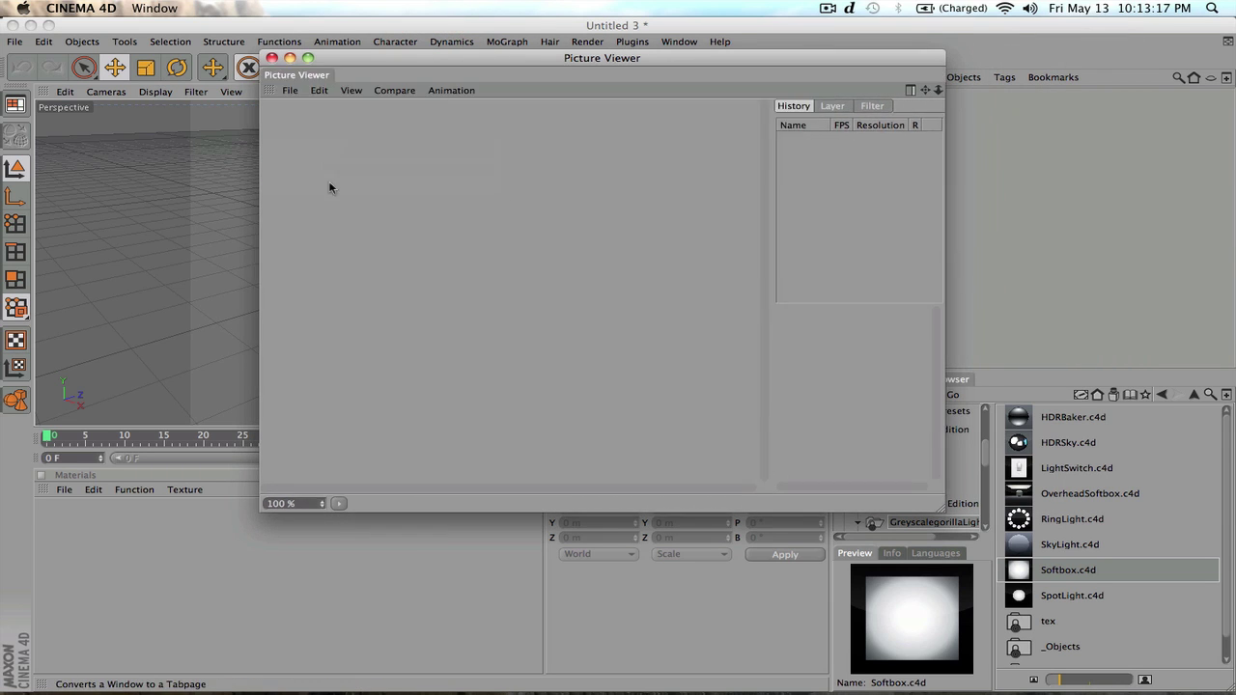
left_click(41, 475)
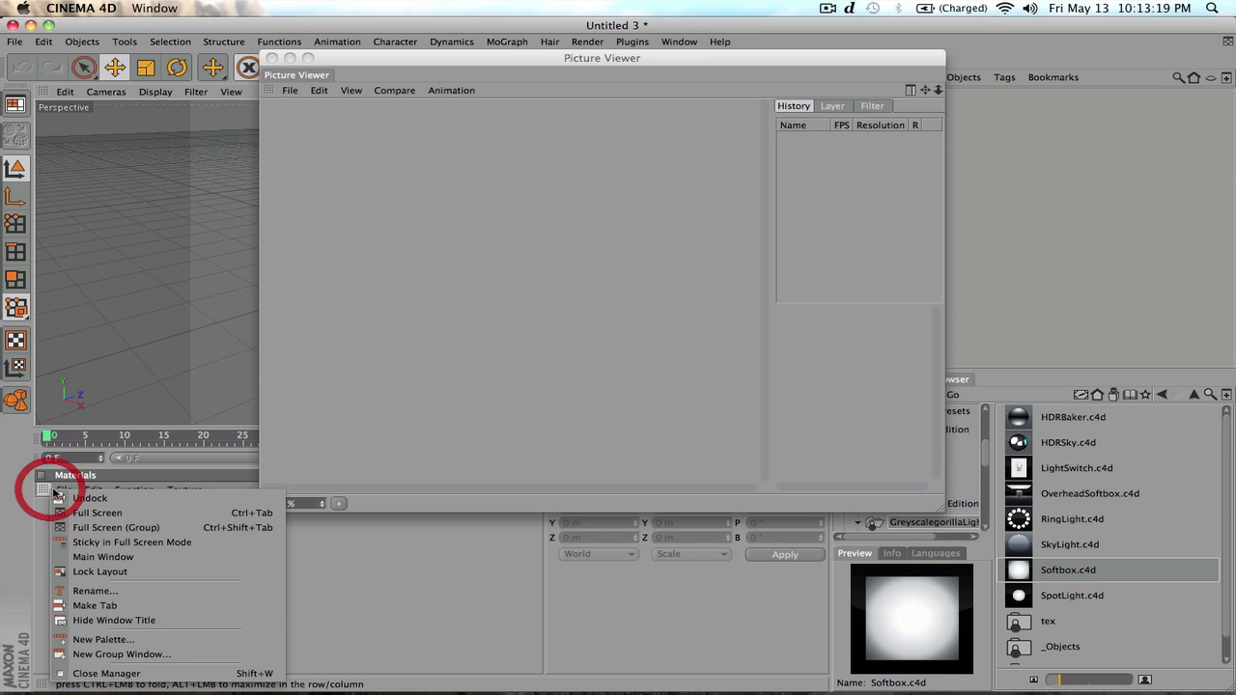
left_click(97, 606)
left_click_drag(278, 91, 54, 475)
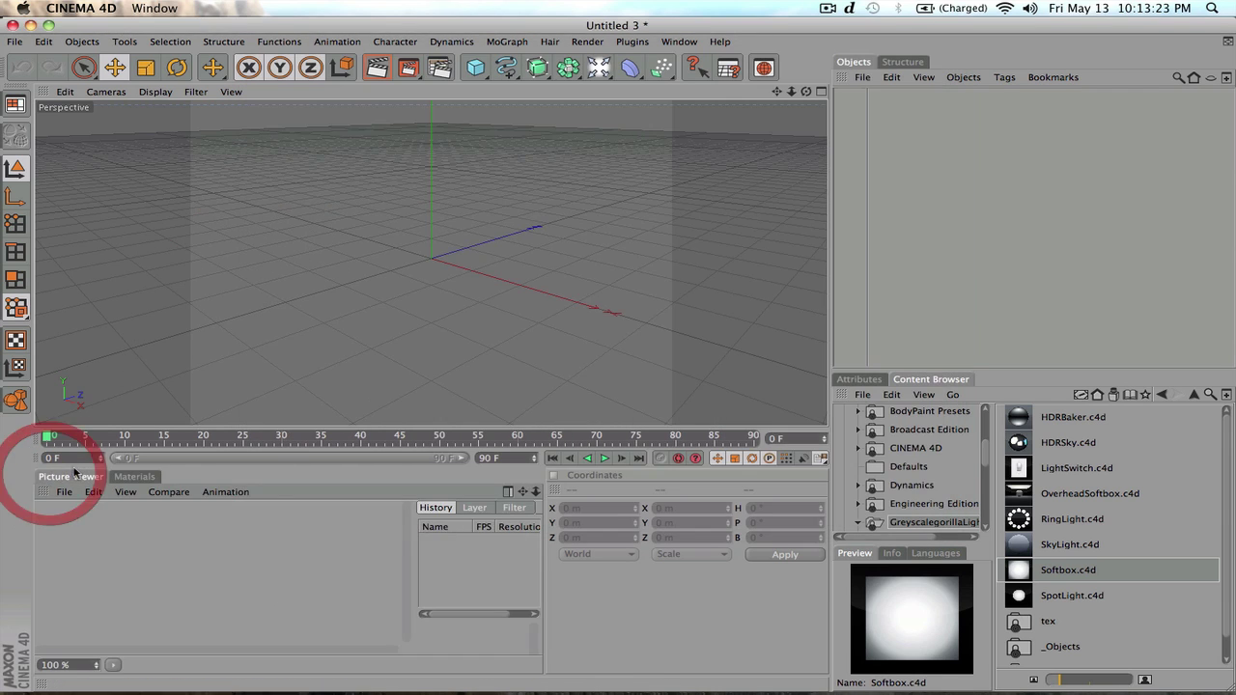
Reorder the lower left tabs so Materials comes before Picture Viewer.
left_click(134, 477)
left_click(73, 477)
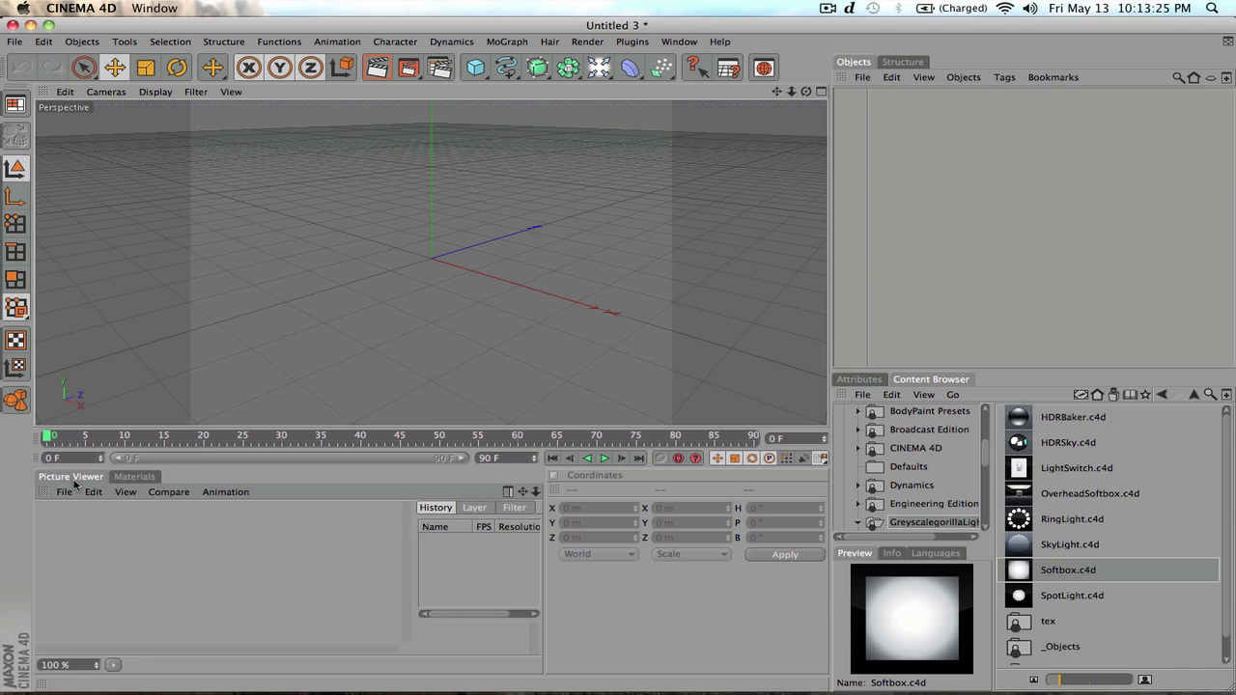
left_click(166, 477)
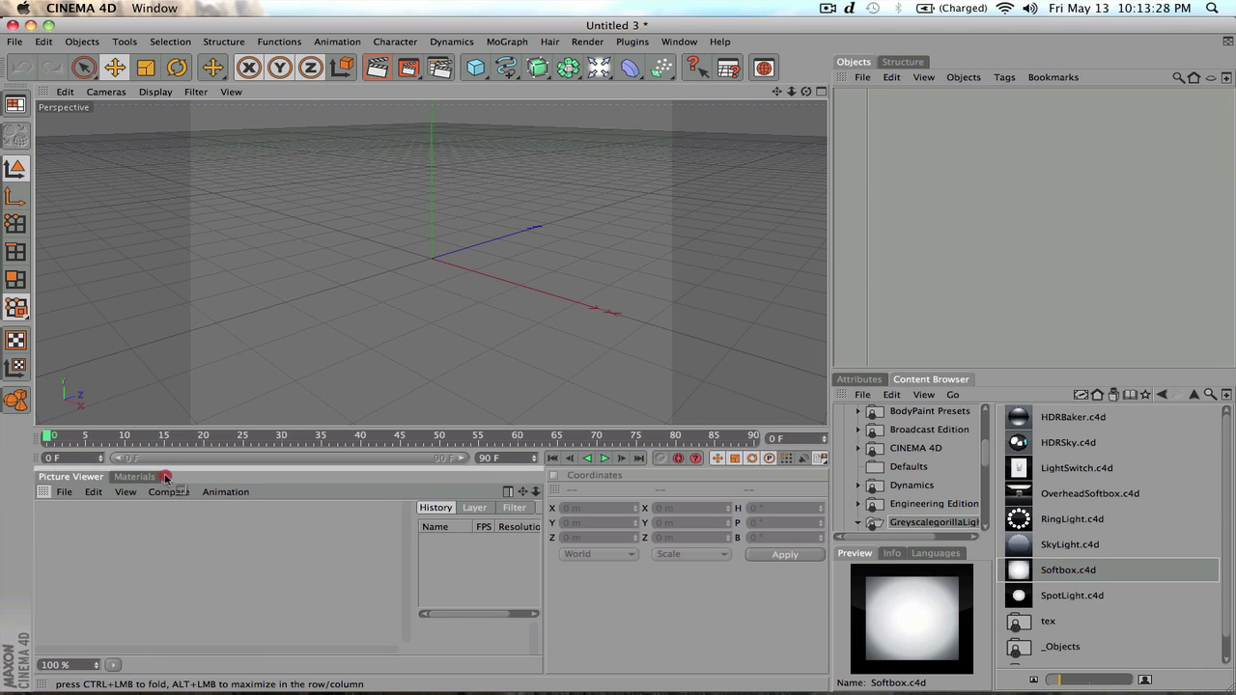
left_click_drag(166, 477, 152, 480)
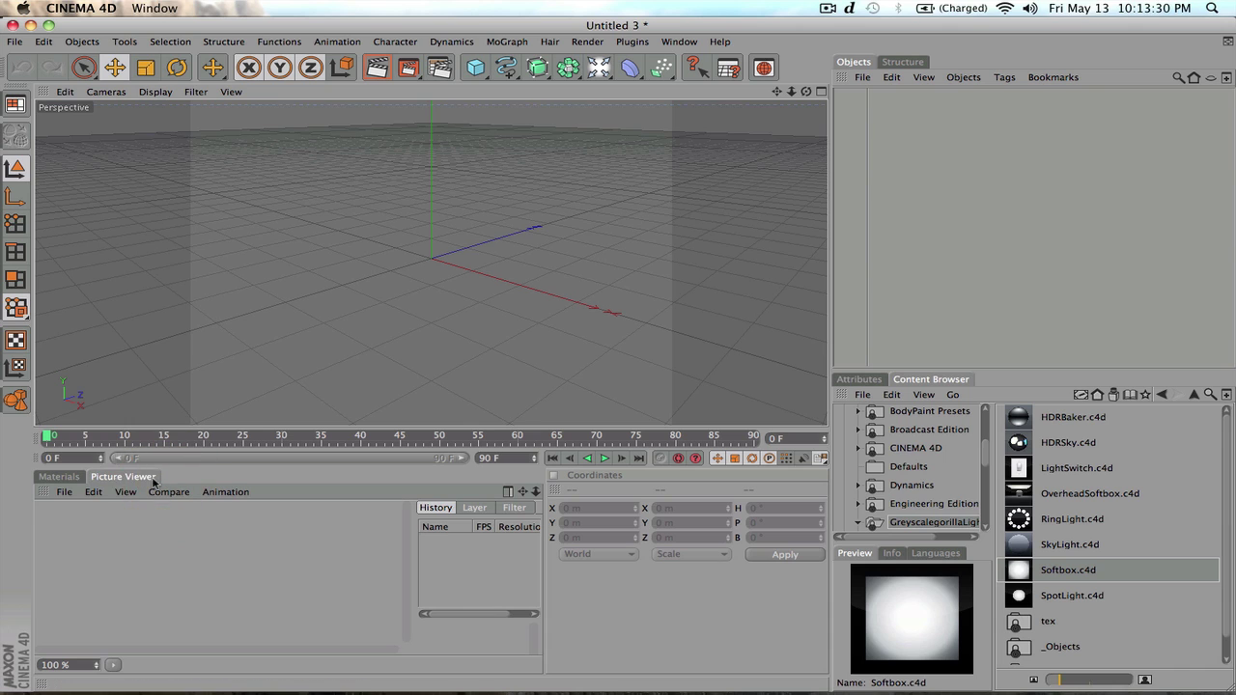
Dock the Materials manager above the viewport, then close that Materials panel.
left_click(55, 478)
left_click(111, 477)
left_click(64, 477)
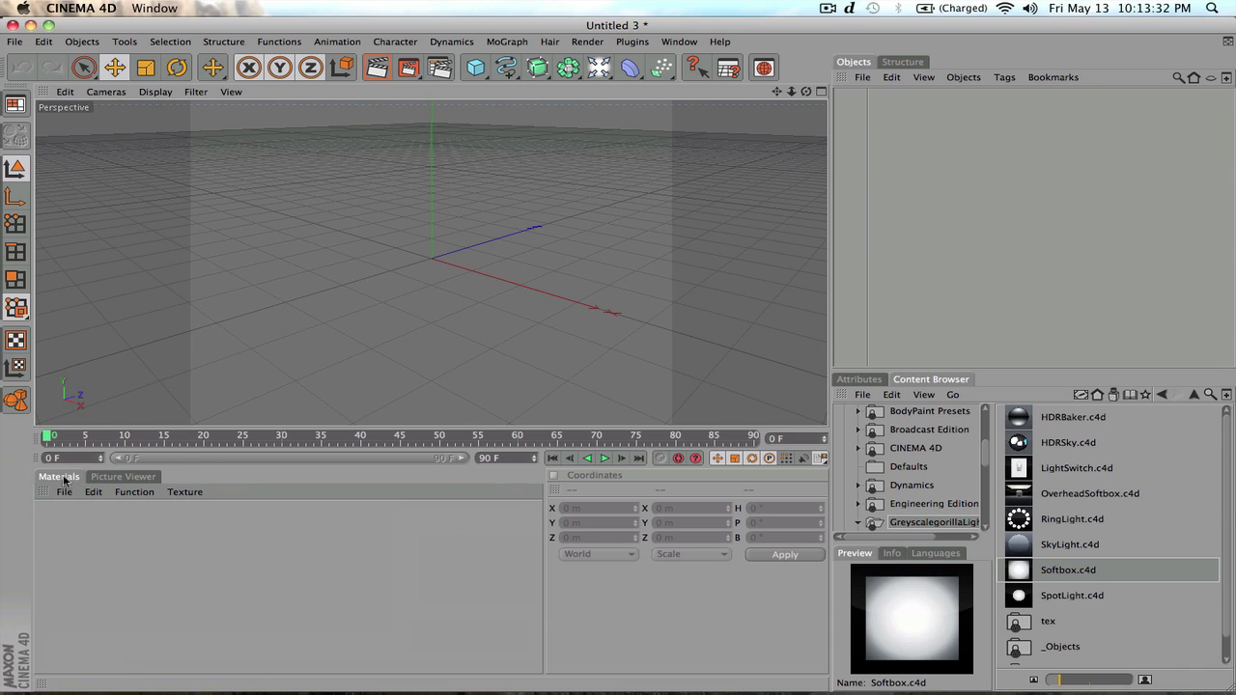
left_click_drag(45, 496, 323, 206)
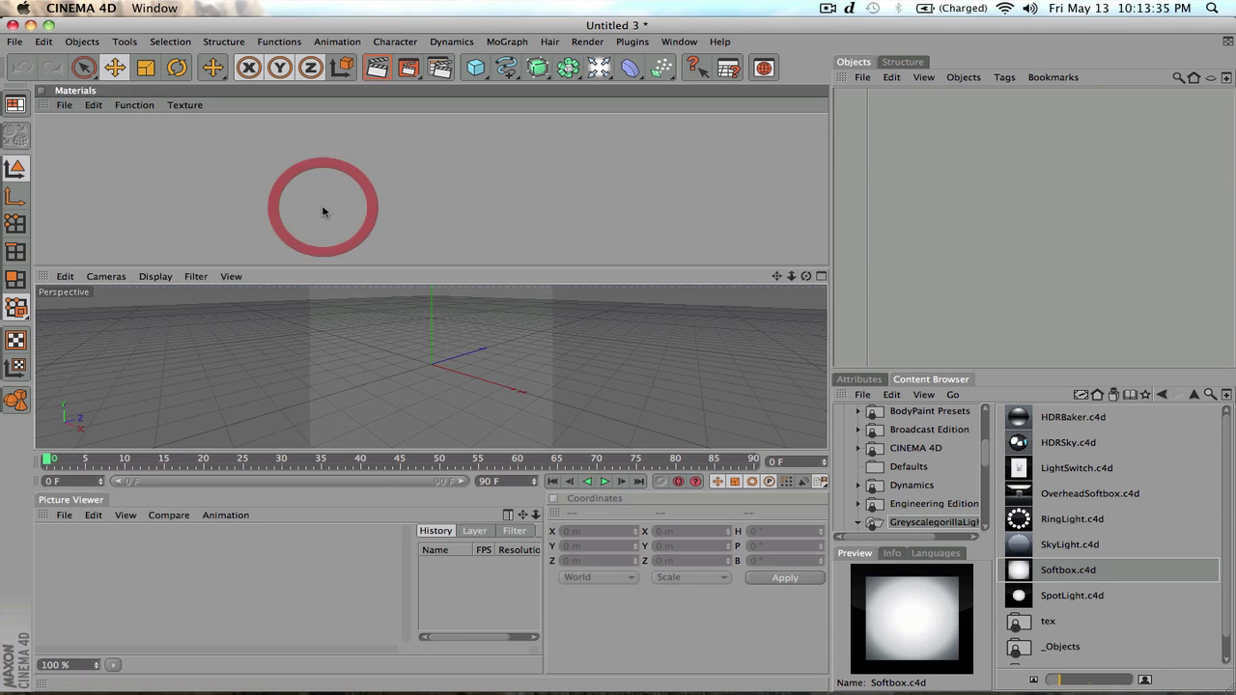
left_click(41, 91)
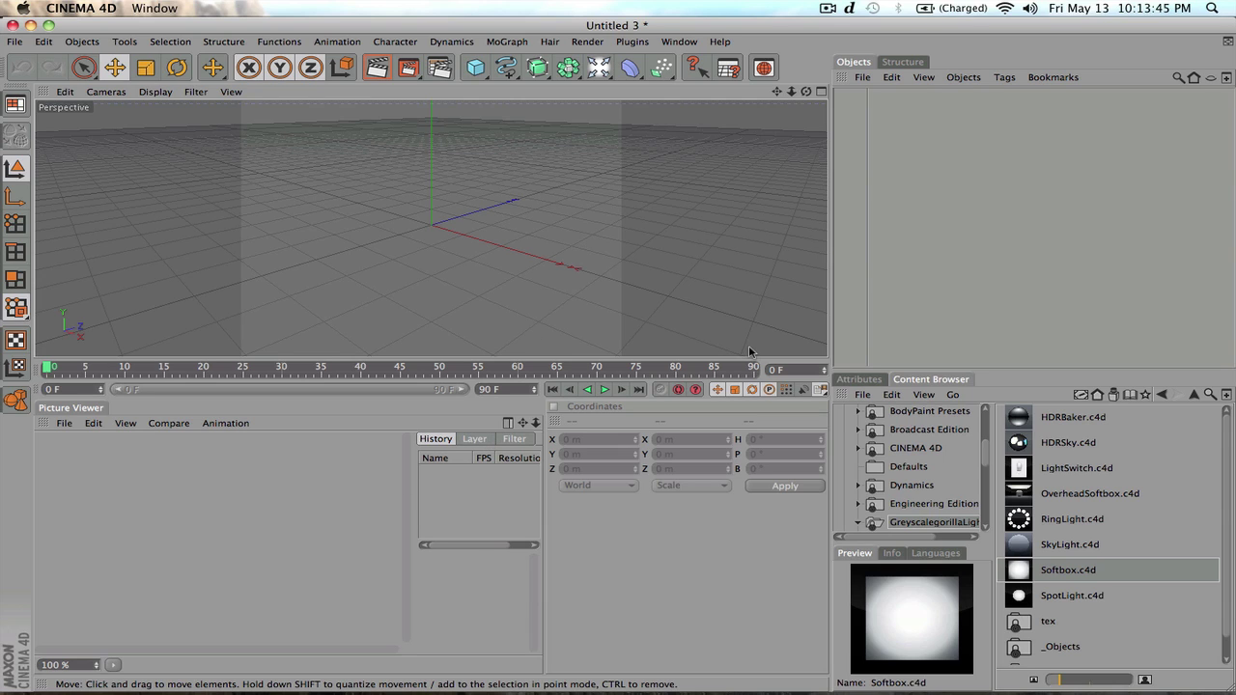
left_click(678, 43)
mouse_move(750, 60)
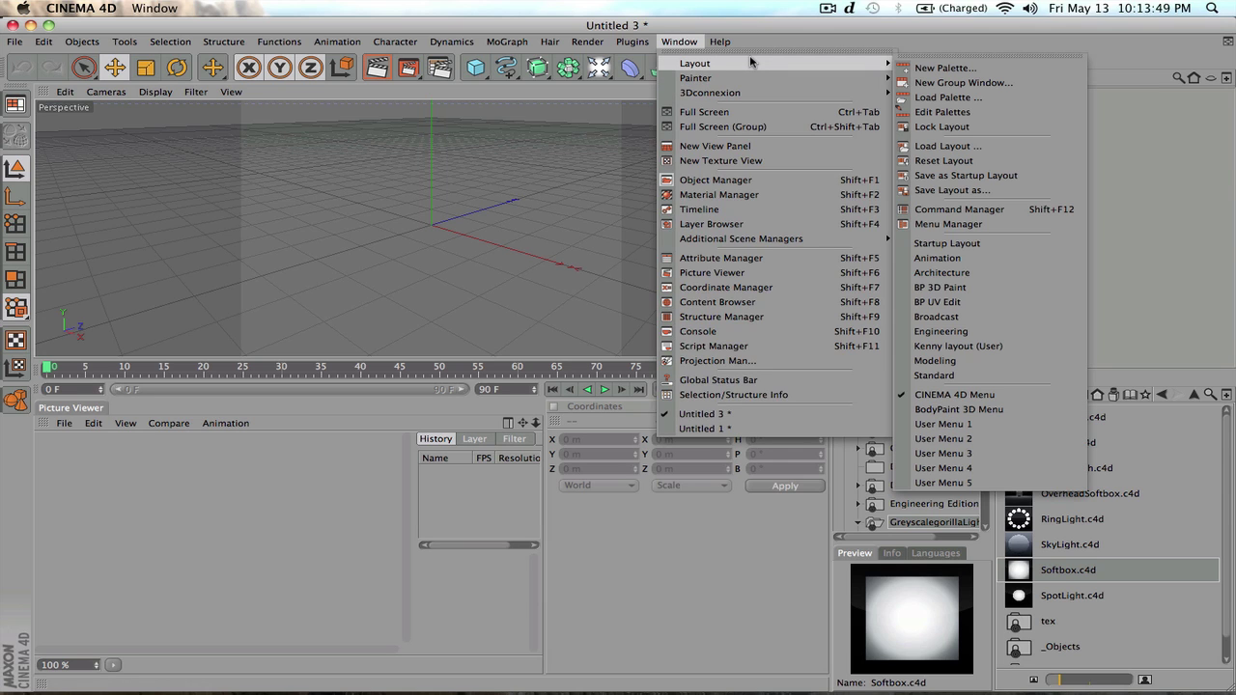
left_click(999, 191)
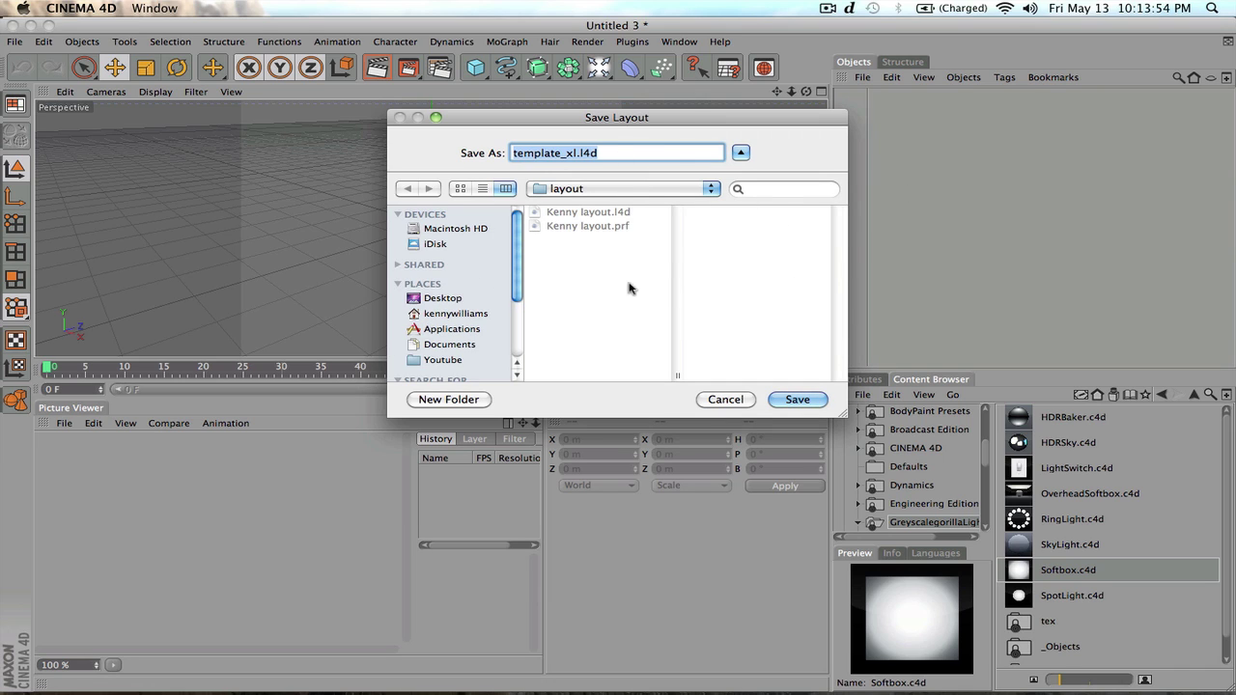
left_click(577, 154)
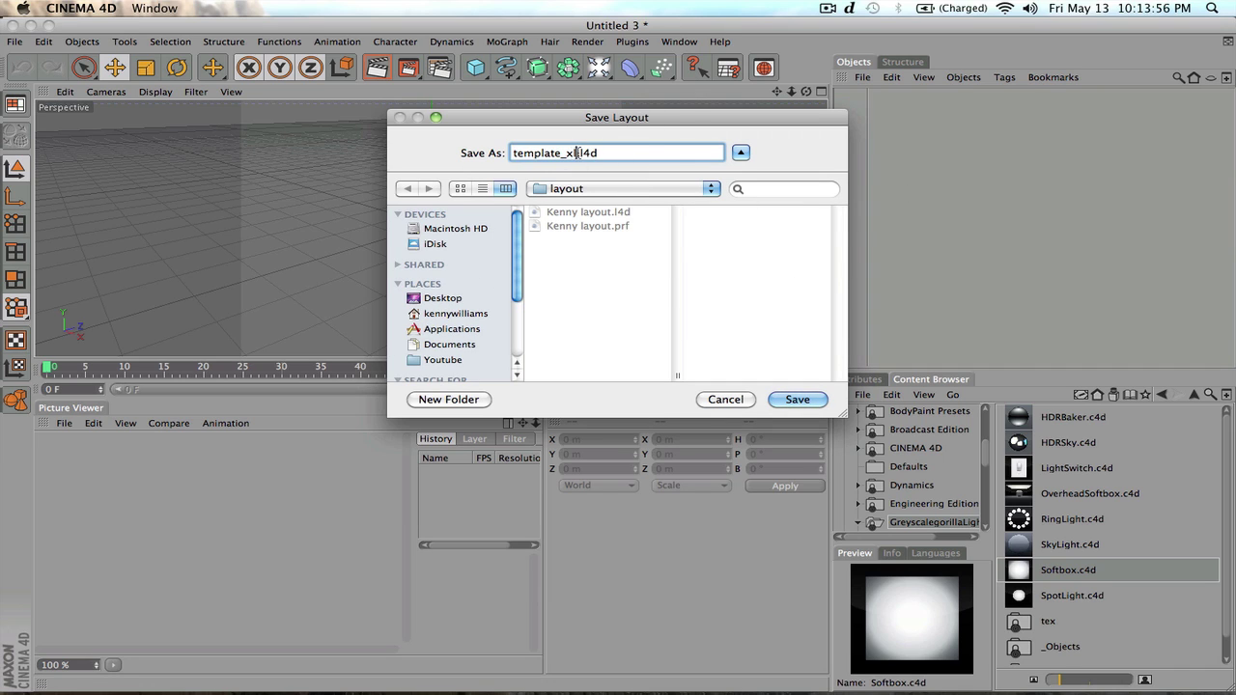
left_click(724, 399)
Reset the workspace with Window > Layout > Reset Layout, then reopen the Layout submenu.
left_click(679, 41)
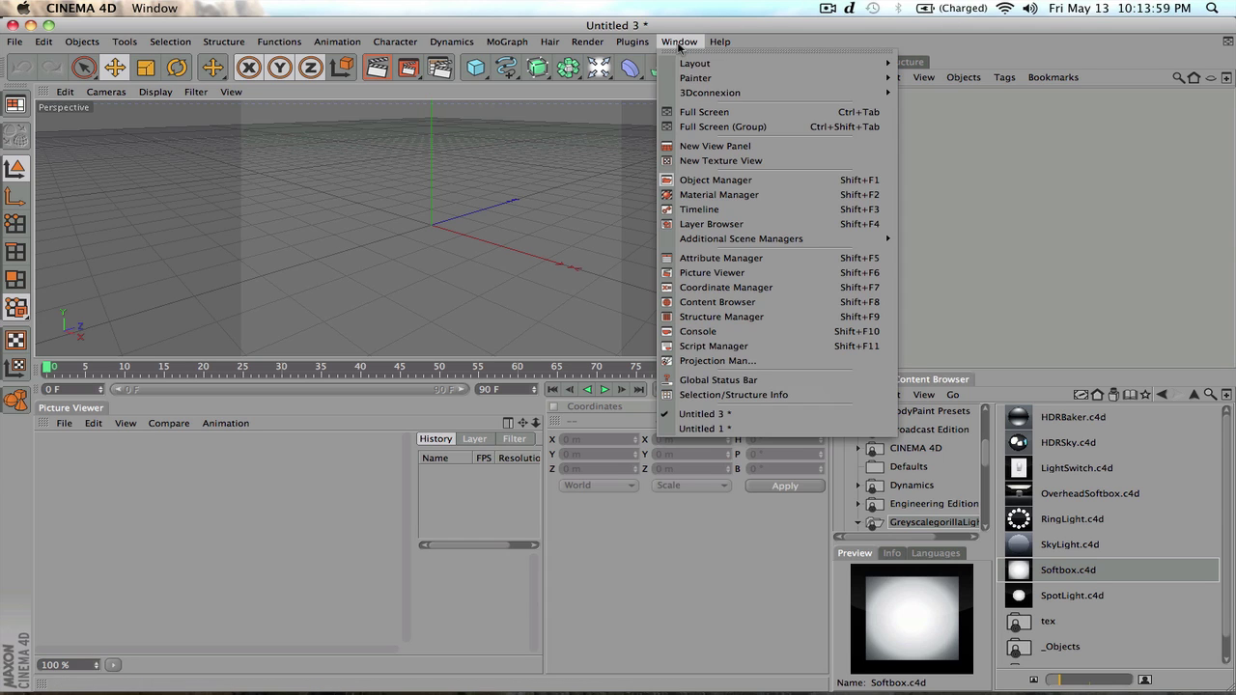
mouse_move(800, 75)
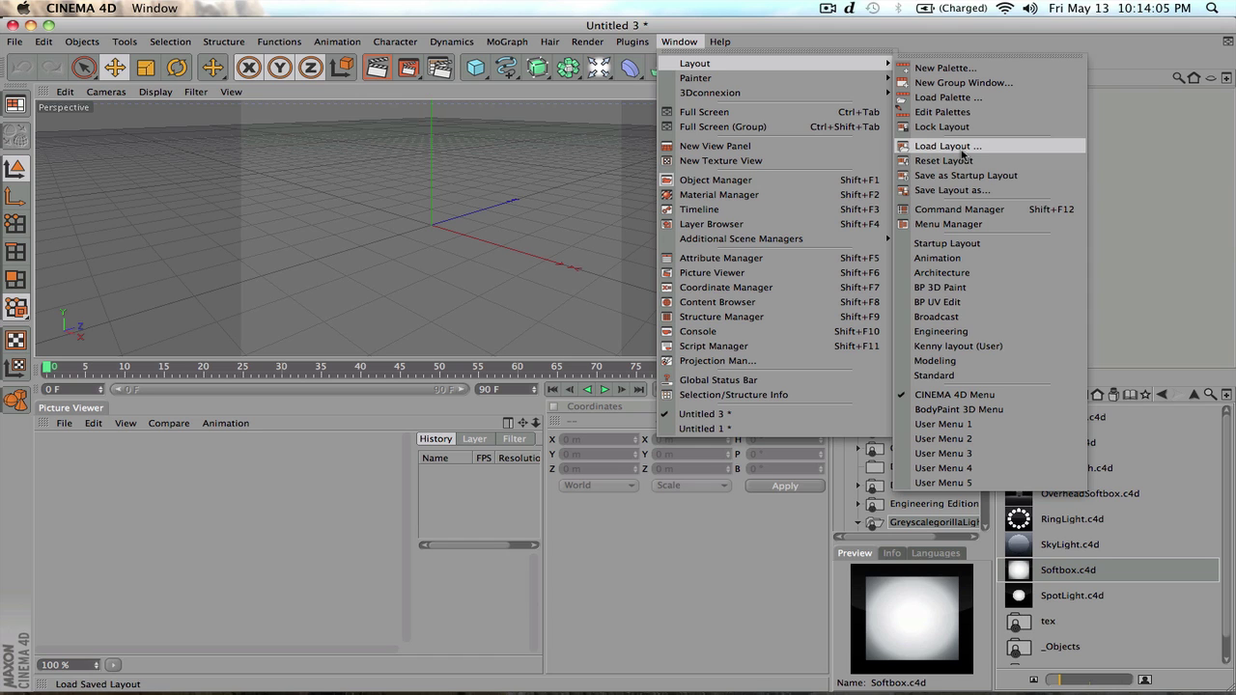
left_click(959, 161)
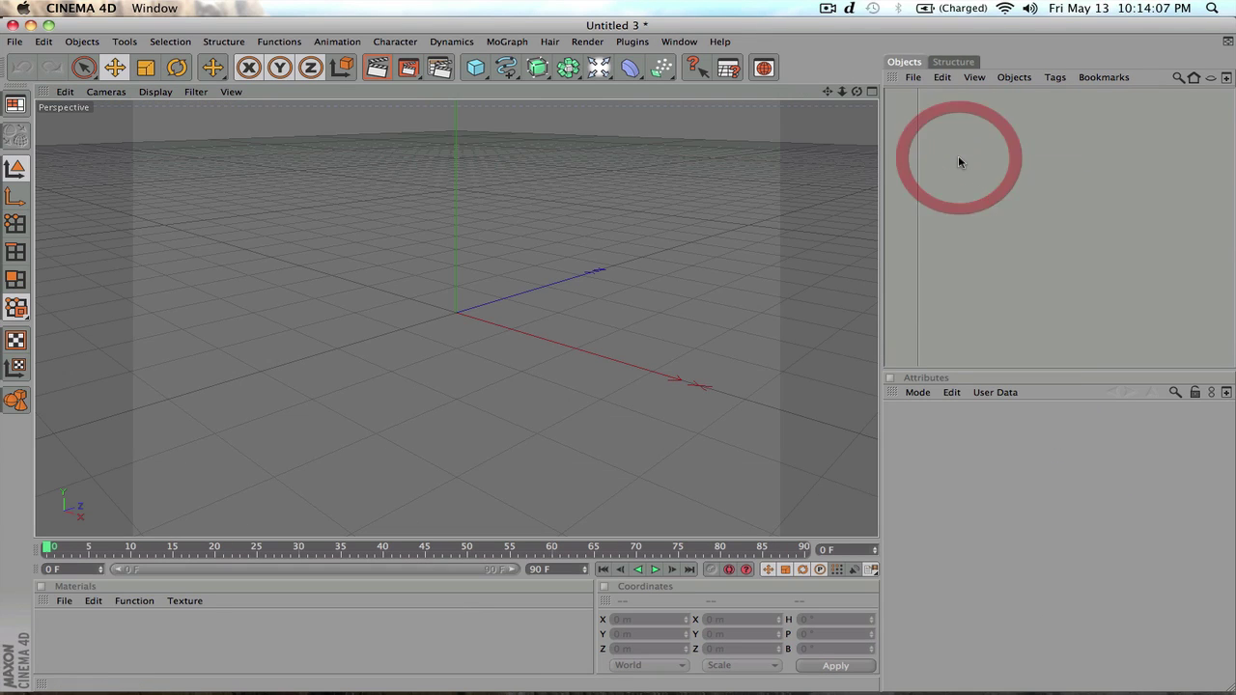
left_click(679, 41)
mouse_move(869, 63)
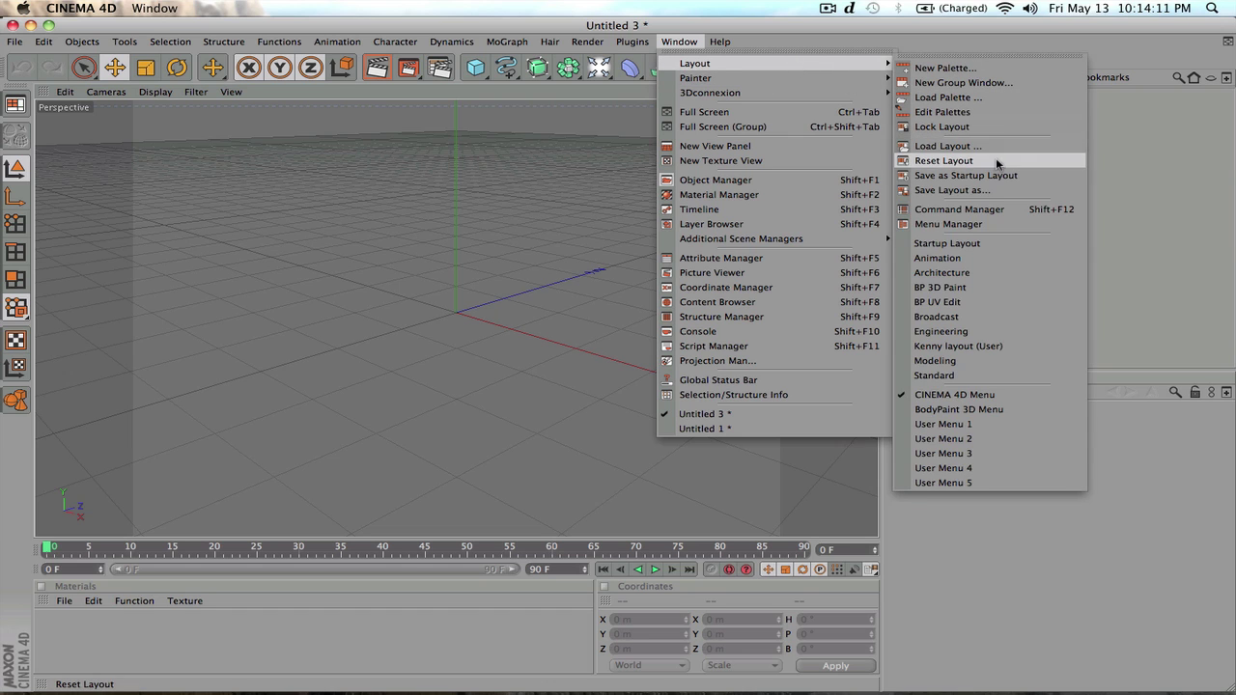
Load the personal .l4d layout file from Documents > Youtube > Layouts.
left_click(975, 146)
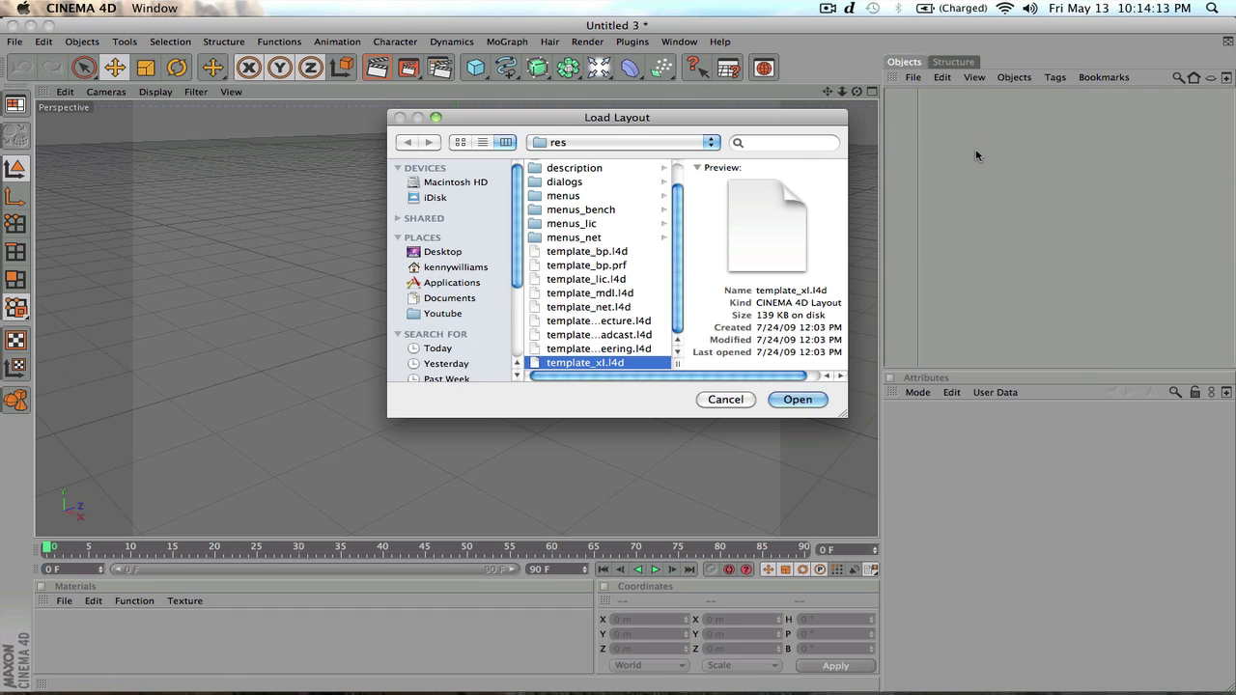
left_click(460, 298)
left_click(449, 314)
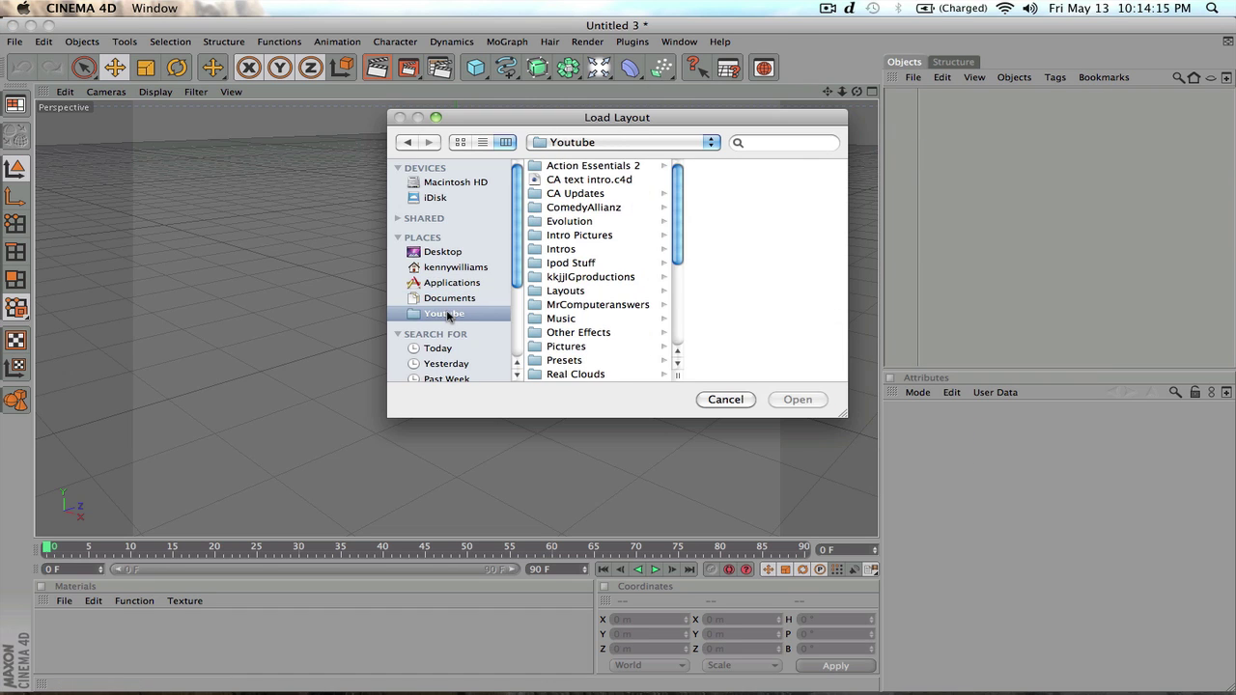
left_click(583, 291)
left_click(764, 169)
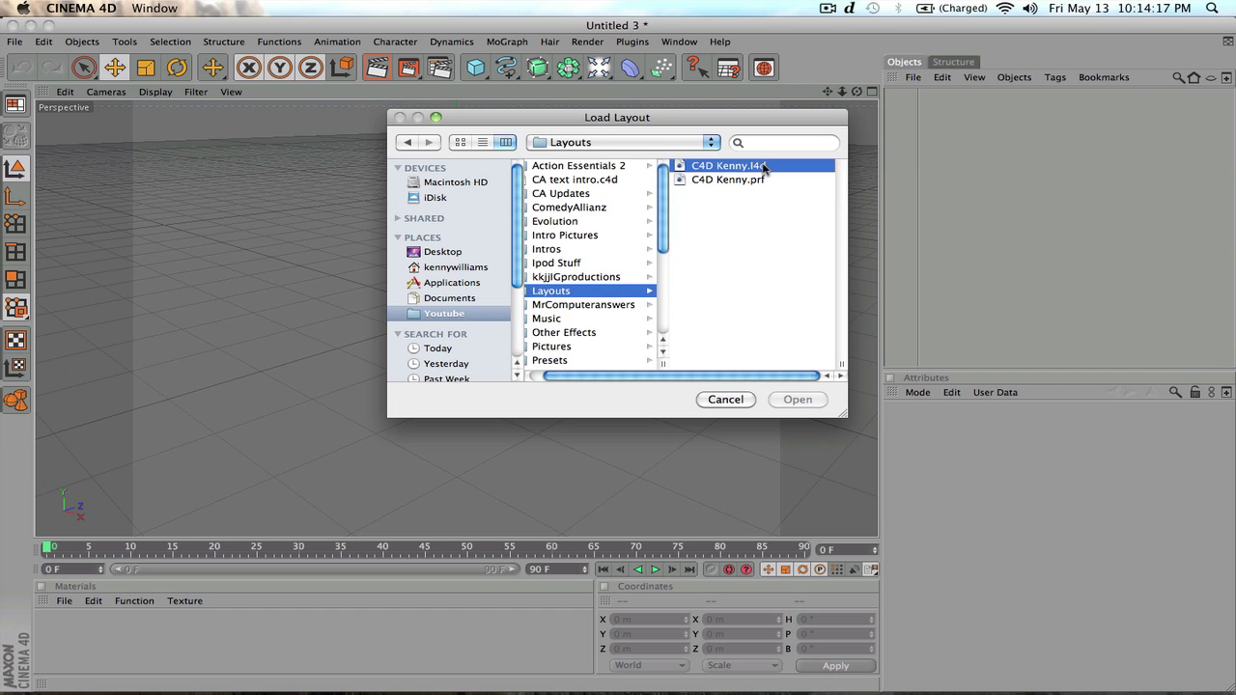
double_click(764, 169)
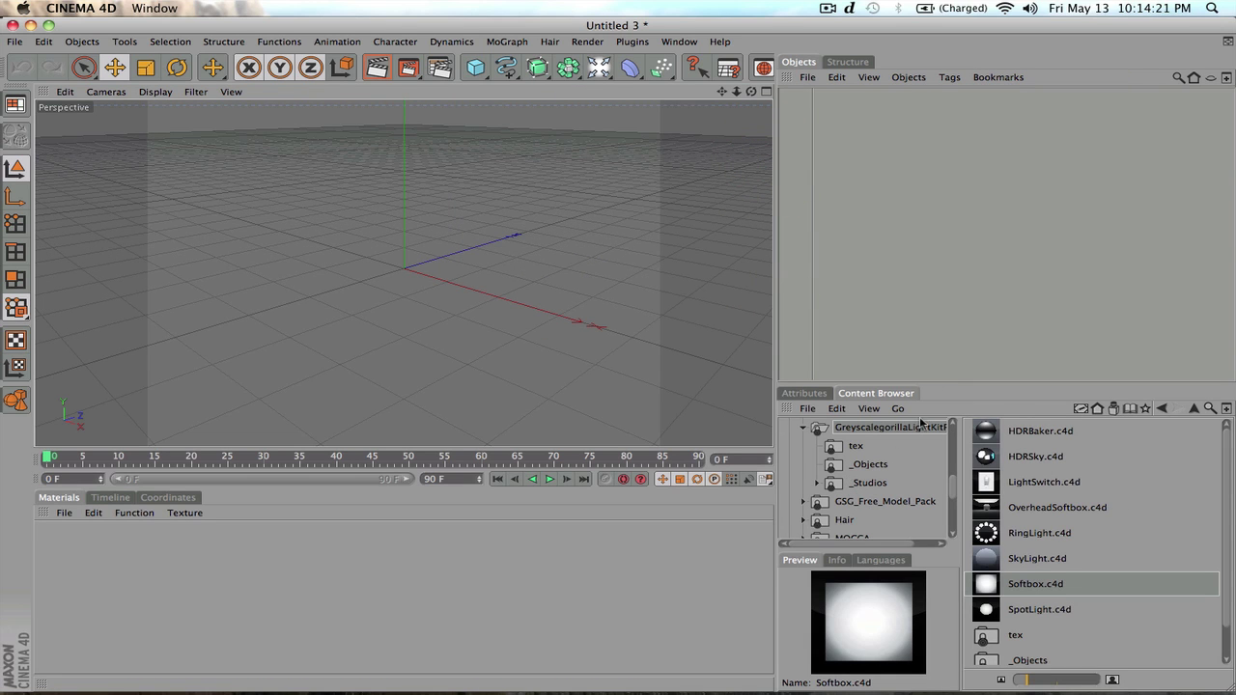
Switch the bottom panel to Timeline and back to Materials, then show the Attributes tab.
left_click(112, 498)
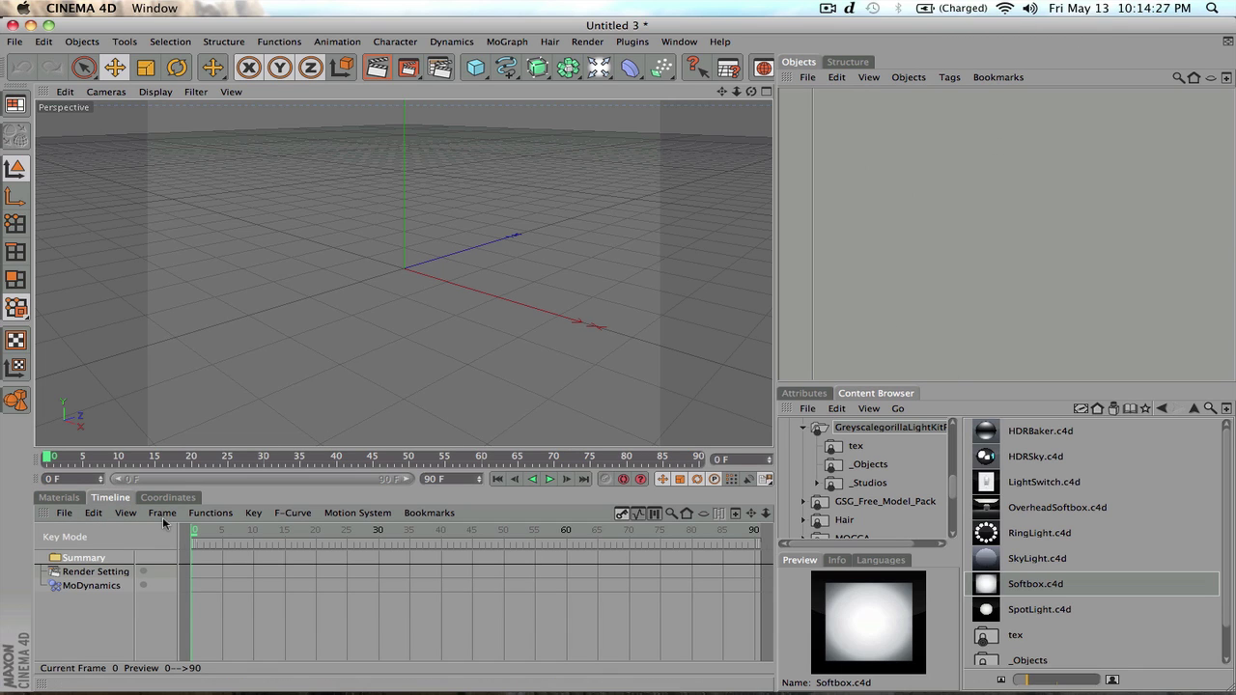
left_click(75, 496)
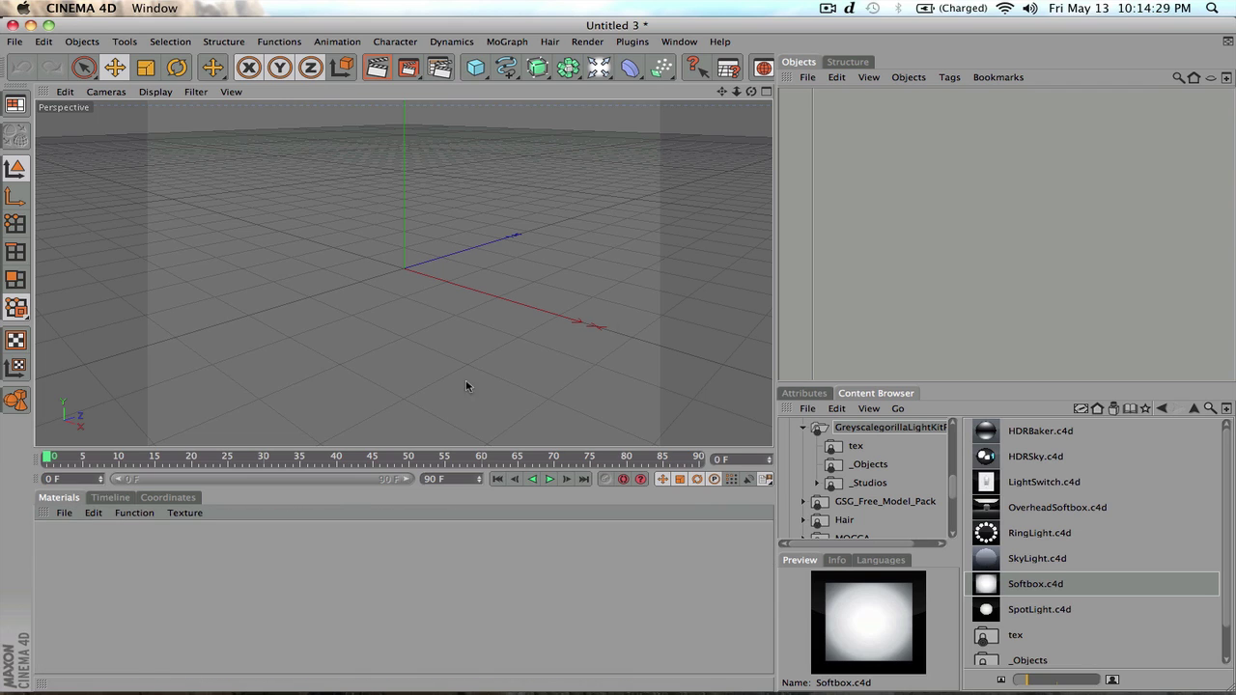
left_click(804, 394)
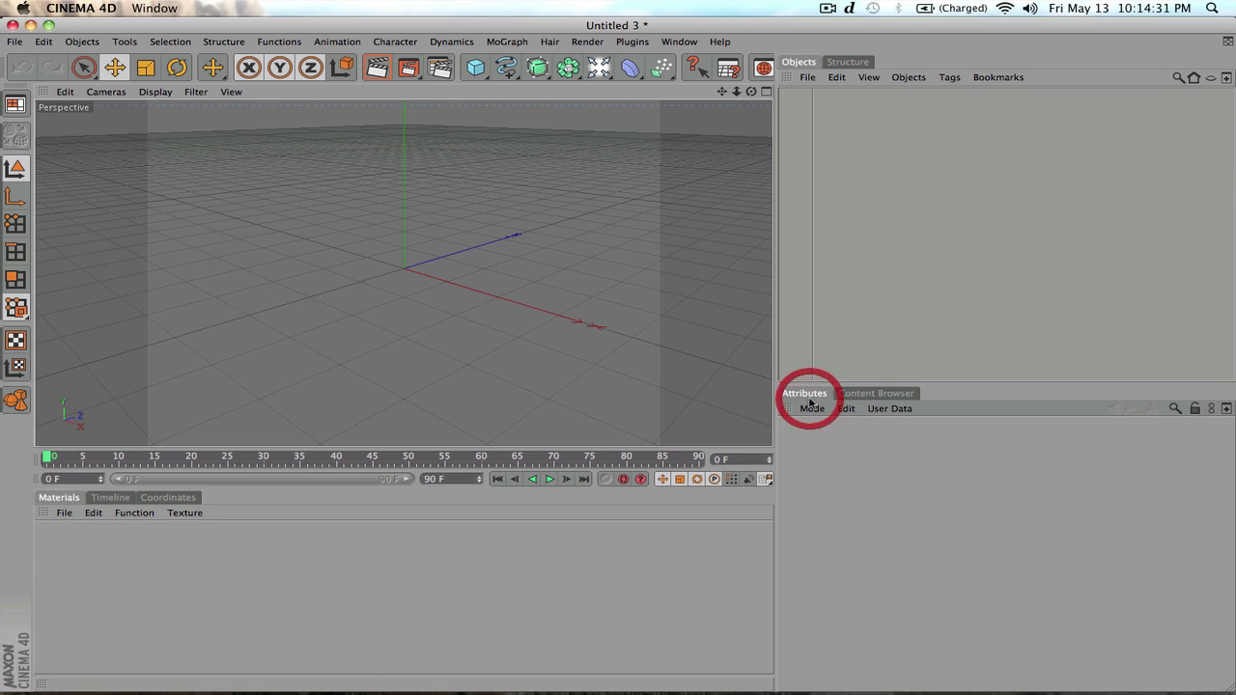